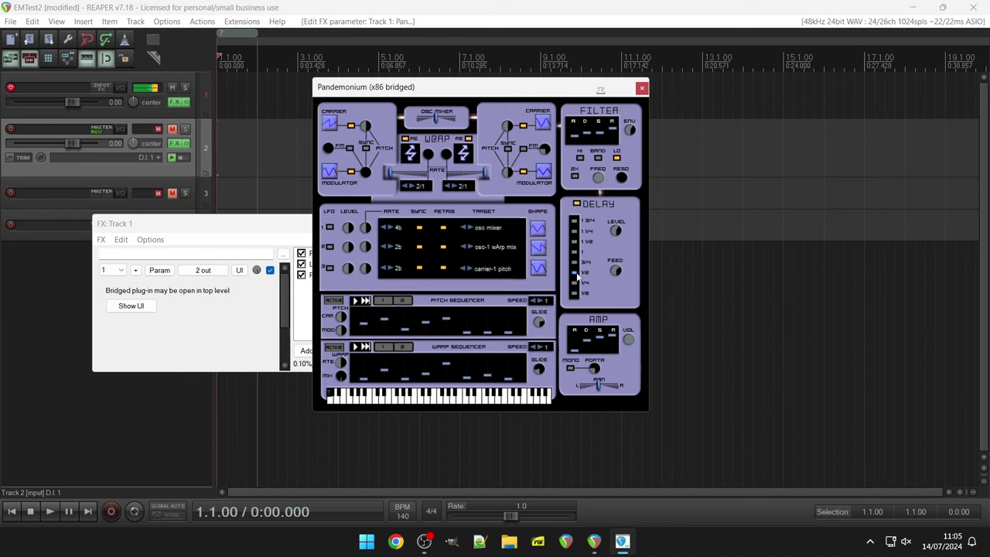
Enable the filter's 2X option and set the delay time to 3/4
left_click(573, 178)
left_click(569, 370)
left_click(575, 261)
Give oscillator 1 a square carrier and a 1/1 warp division, with the oscillator mixer shifted fully toward it
left_click(329, 124)
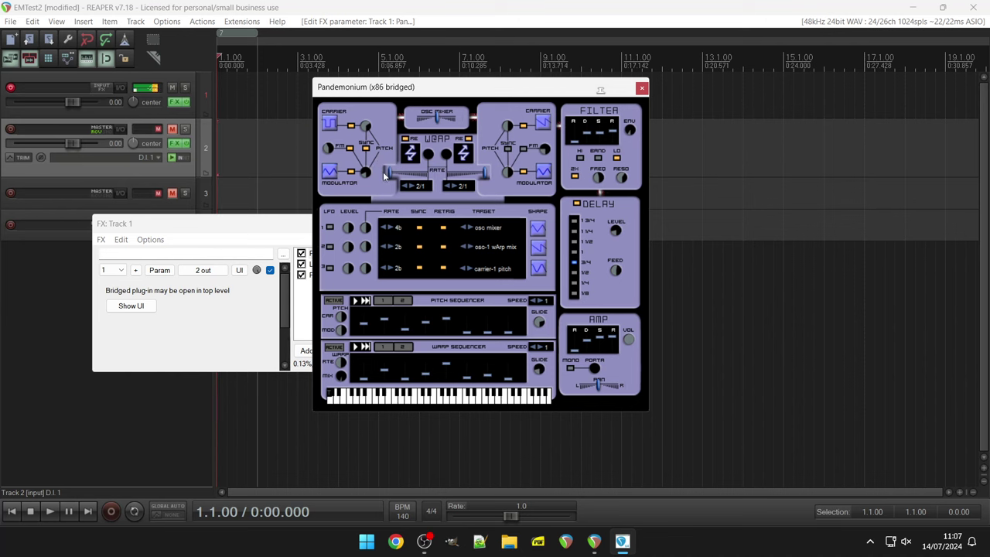
mouse_move(412, 177)
left_mouse_down()
mouse_move(439, 180)
mouse_move(379, 174)
mouse_move(419, 174)
left_mouse_up()
left_click(411, 188)
left_click_drag(424, 114, 417, 115)
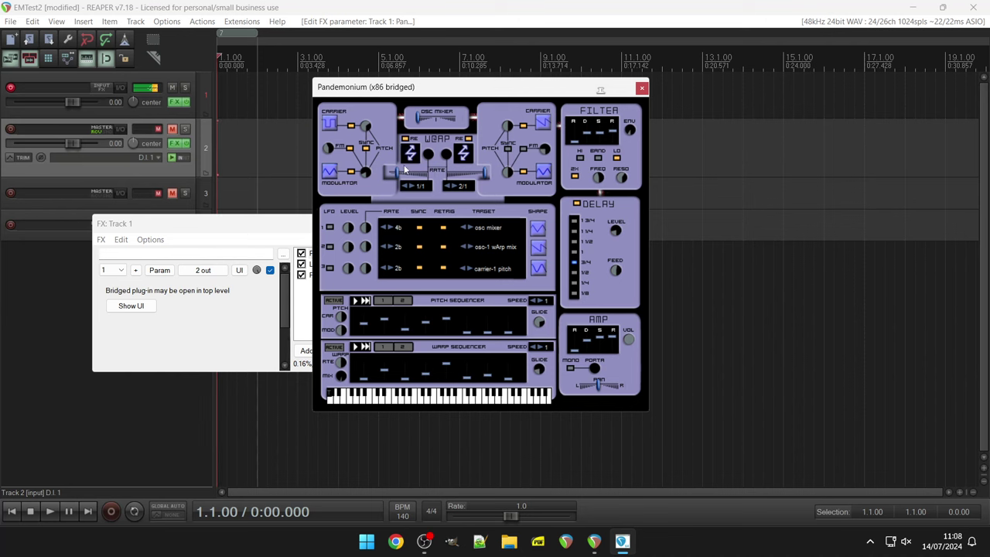
Set oscillator 1's warp division to 1/4 with its rate slider at minimum and RE off, and recentre the oscillator mixer
left_click_drag(432, 175, 476, 171)
left_click(403, 139)
left_click(409, 152)
left_click_drag(418, 166, 348, 171)
left_click(409, 152)
left_click(412, 155)
left_click(412, 186)
left_click(412, 186)
left_click_drag(415, 123, 477, 128)
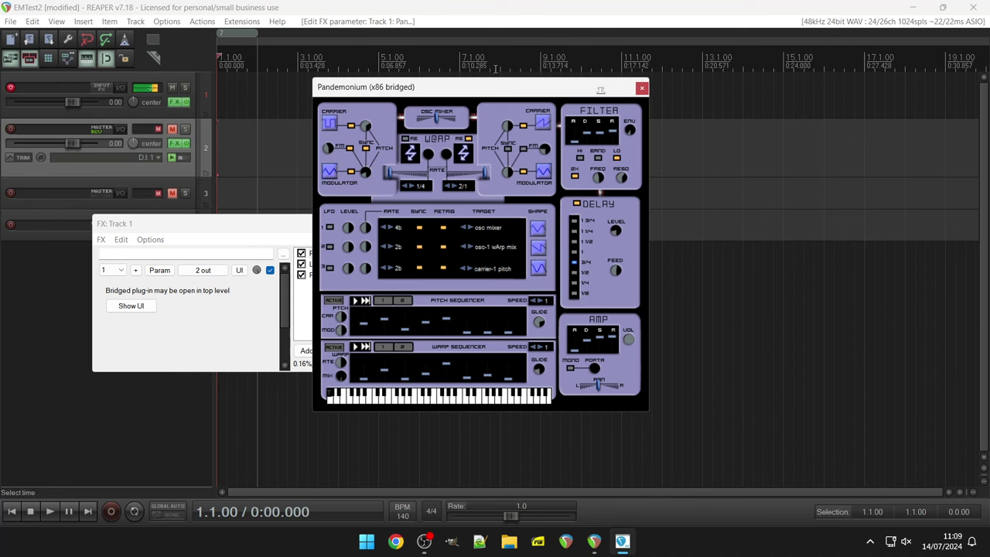
Unmute track 2 and show its Poly Space effect in a floating window with the FX chain closed
left_click(174, 145)
left_click(175, 145)
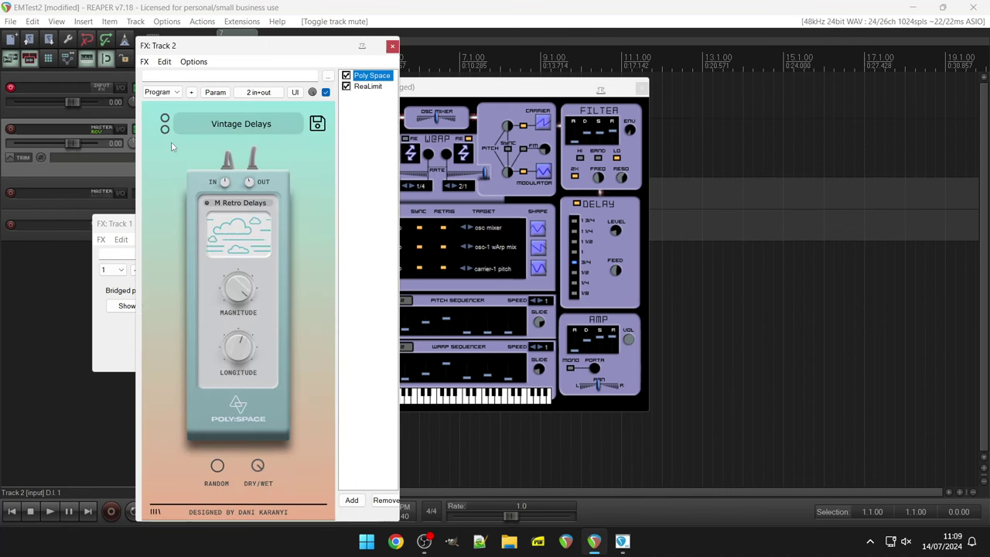
double_click(363, 77)
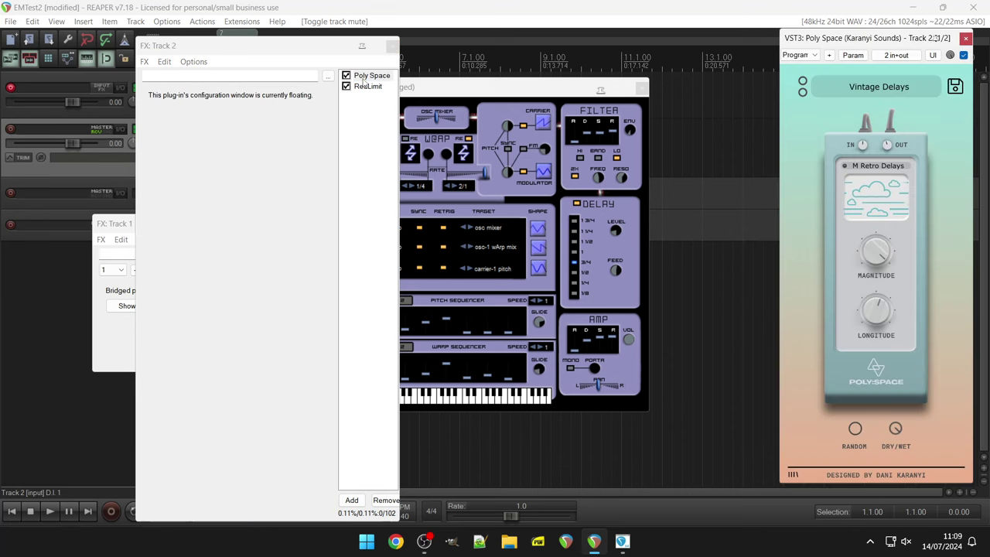
left_click(392, 46)
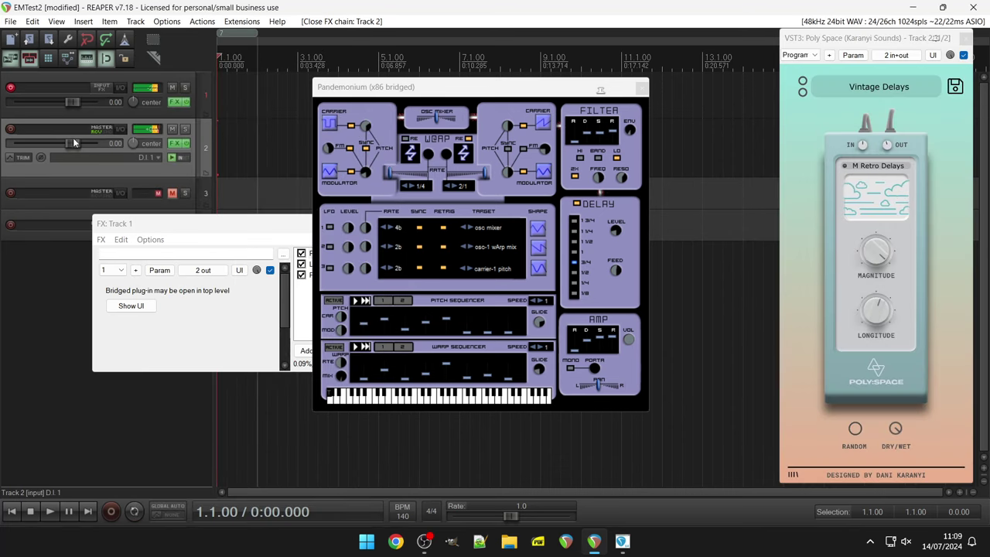
Lower track 2's volume to -10.6 dB and audition the pitch sequencer by switching it on and off
left_click_drag(72, 143, 56, 141)
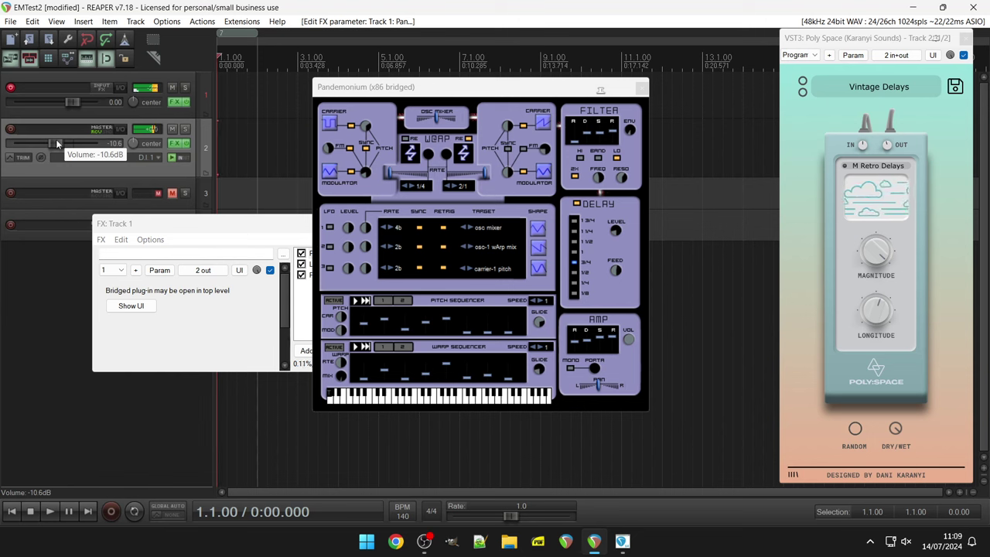
left_click(335, 301)
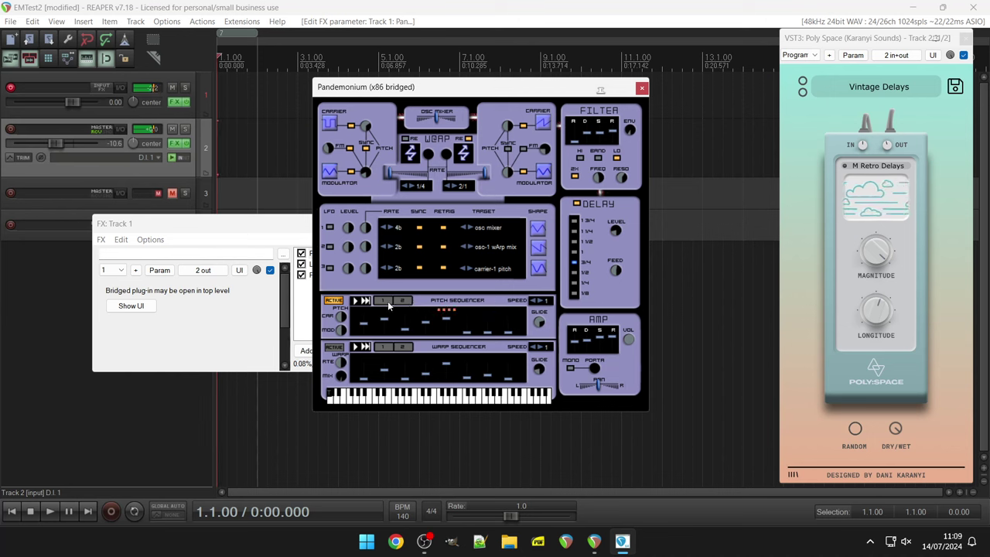
left_click(337, 300)
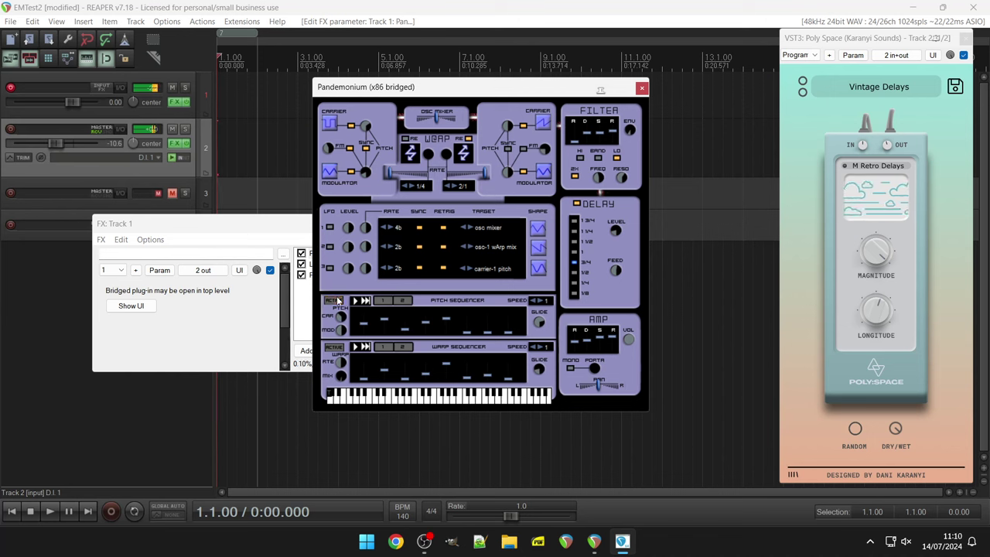
left_click(337, 300)
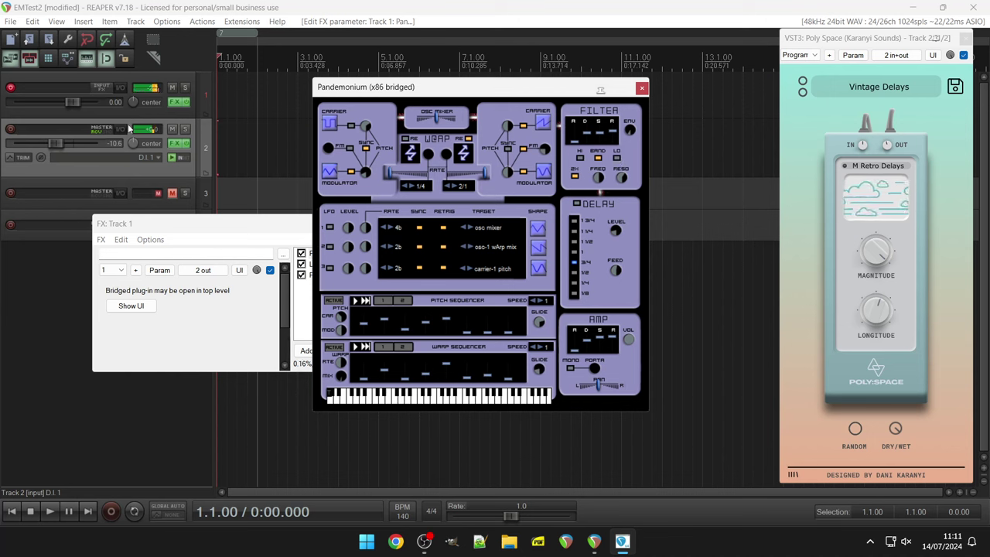
Raise track 2's volume to -4.27 dB and select the M Reflections space in Poly Space
left_click_drag(60, 141, 70, 142)
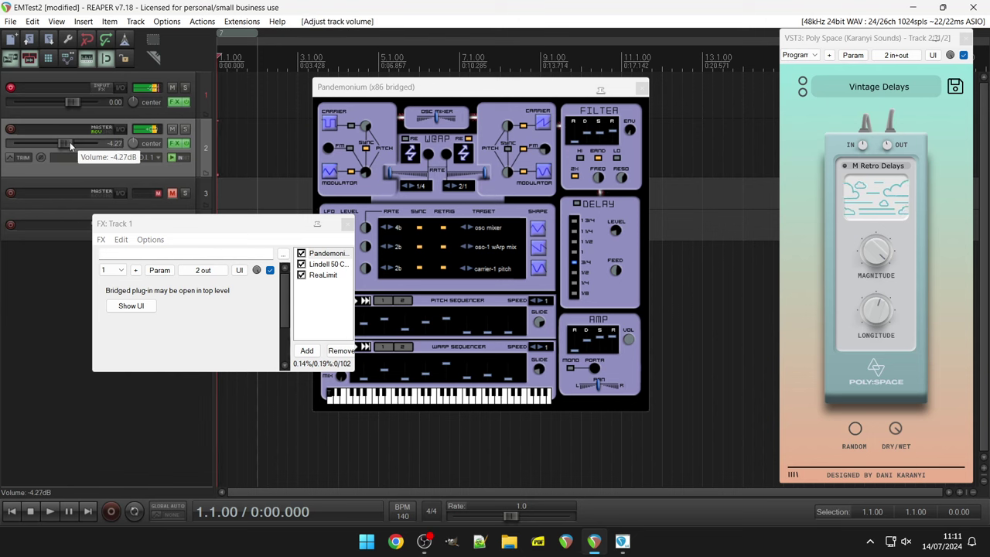
left_click(888, 165)
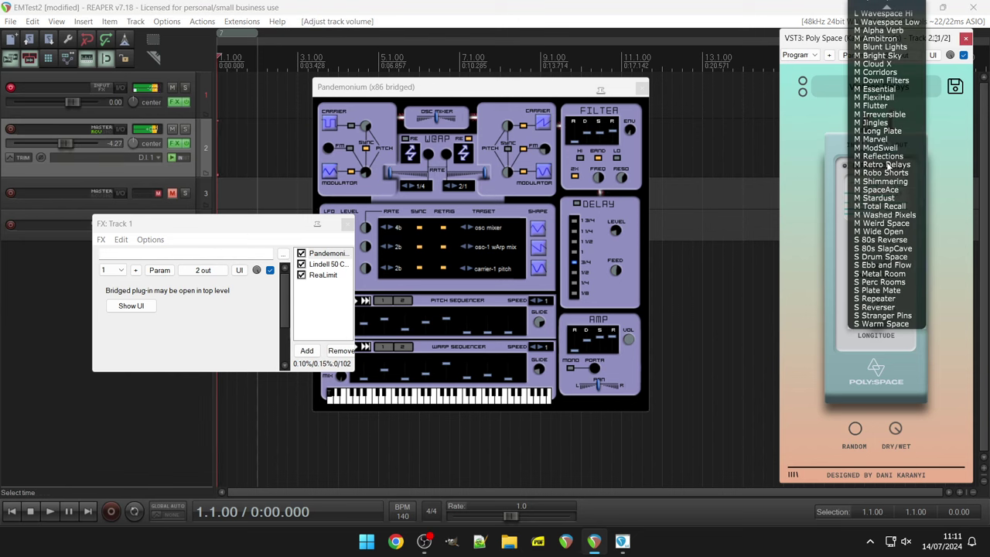
left_click(885, 156)
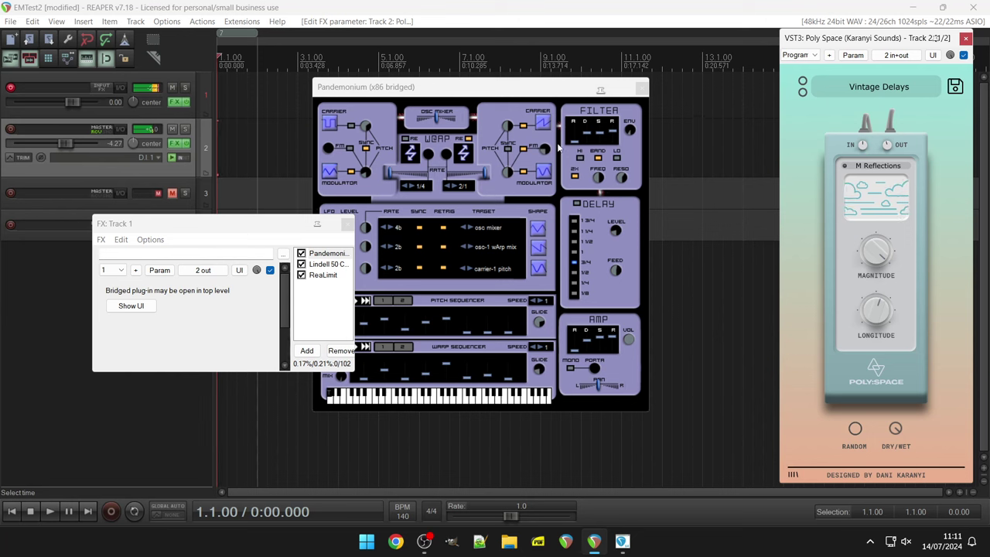
Toggle oscillator 2's FM switch and select the M Cloud X space in Poly Space
left_click(522, 151)
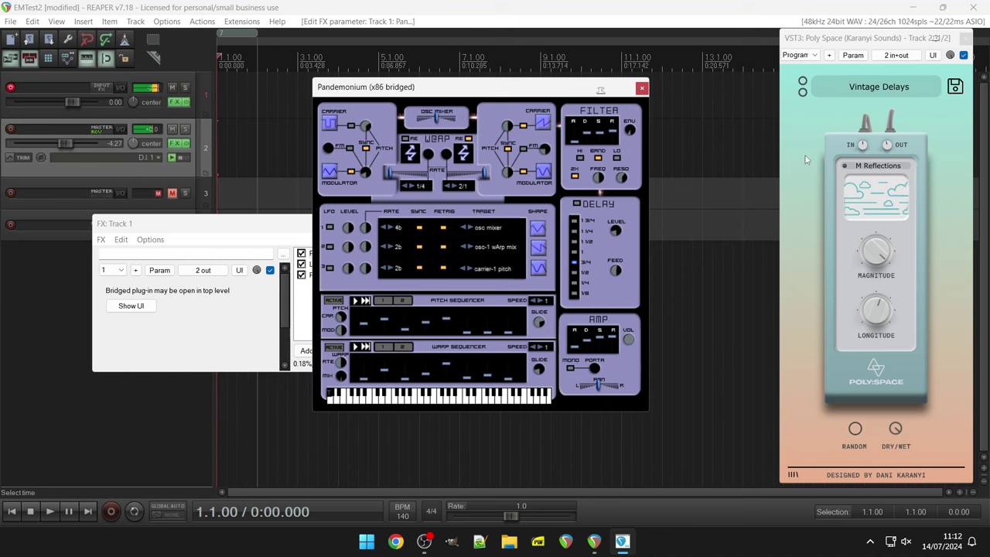
left_click(875, 172)
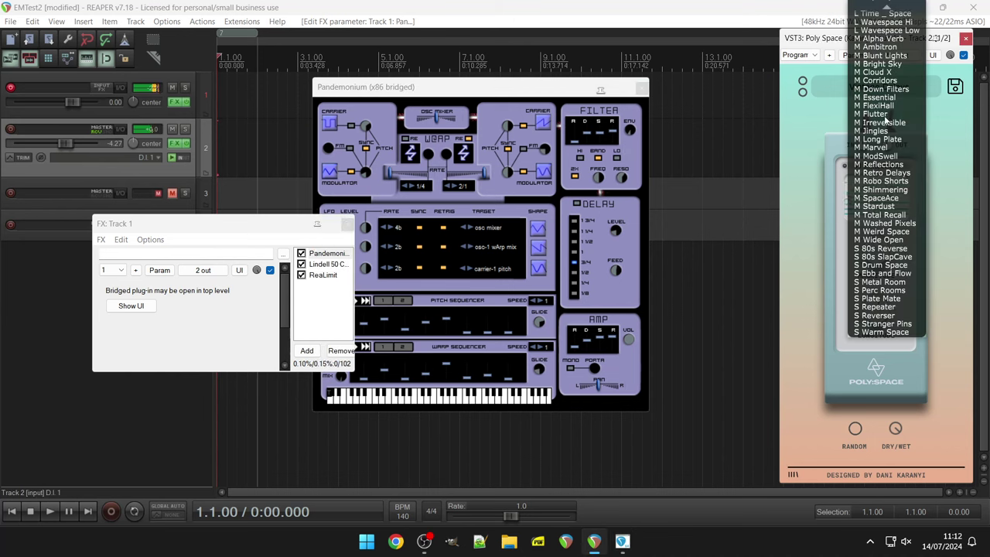
left_click(881, 72)
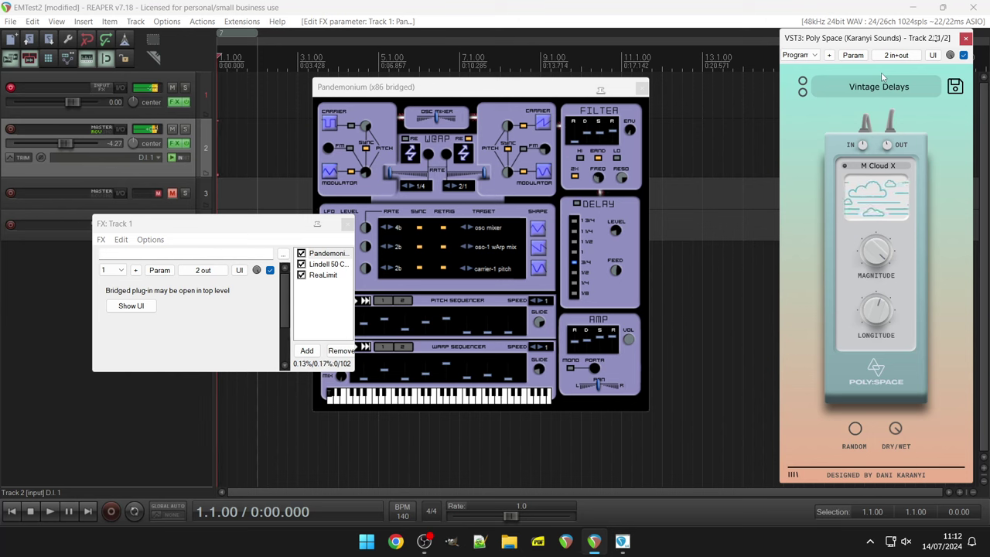
Raise oscillator 1's warp rate slider to about its midpoint and move the oscillator mixer fully to oscillator 2
left_click(397, 174)
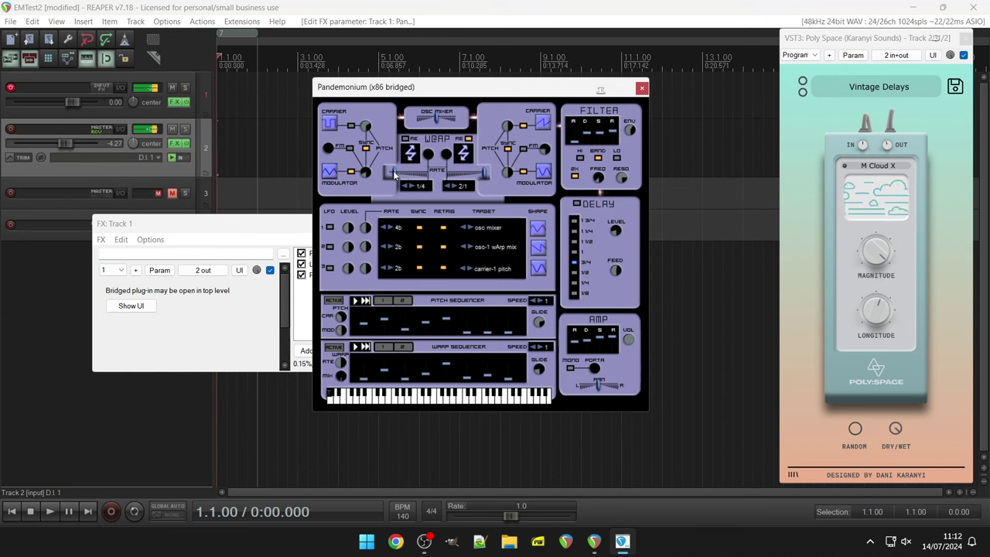
left_click_drag(411, 176, 482, 173)
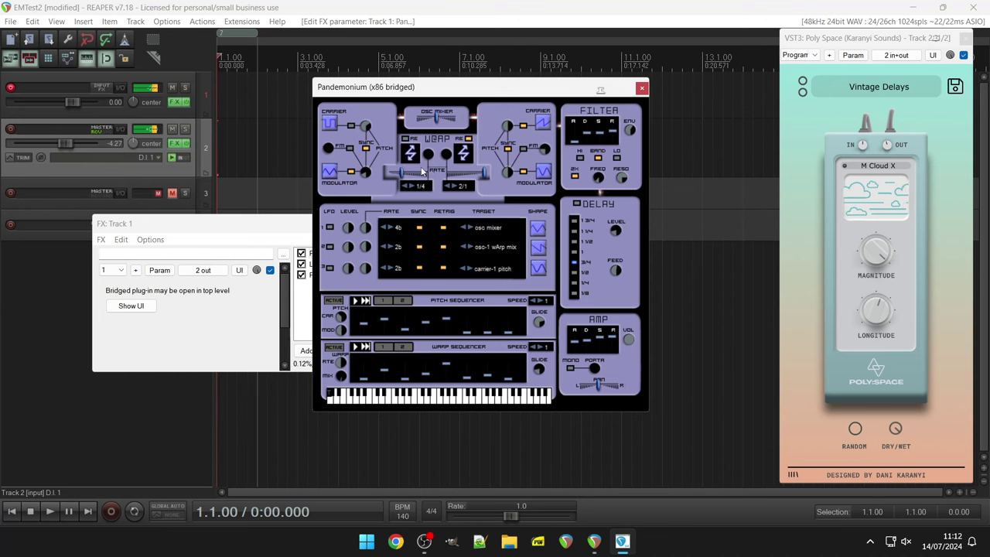
left_click_drag(438, 118, 516, 118)
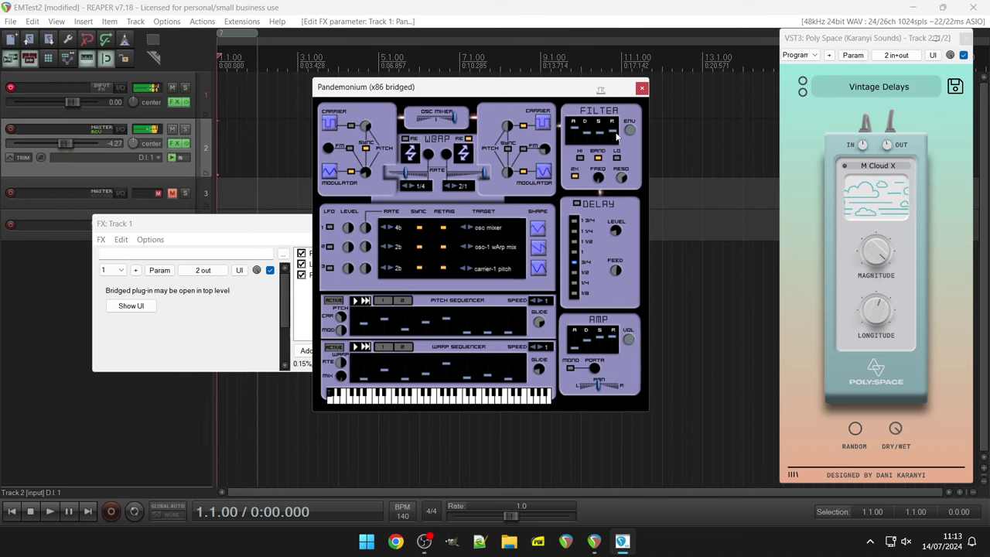
Load the Born in Echoes preset in Poly Space
left_click(870, 83)
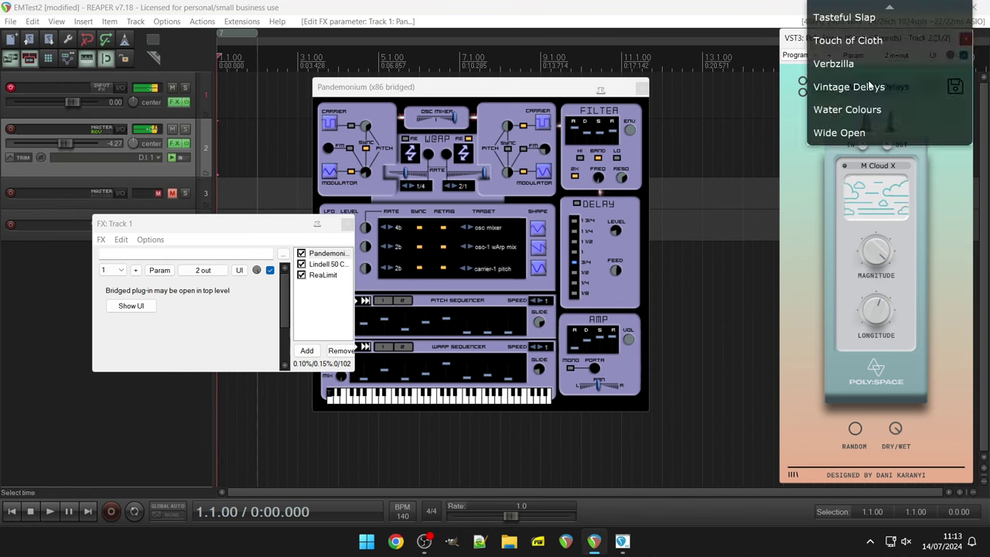
mouse_move(881, 4)
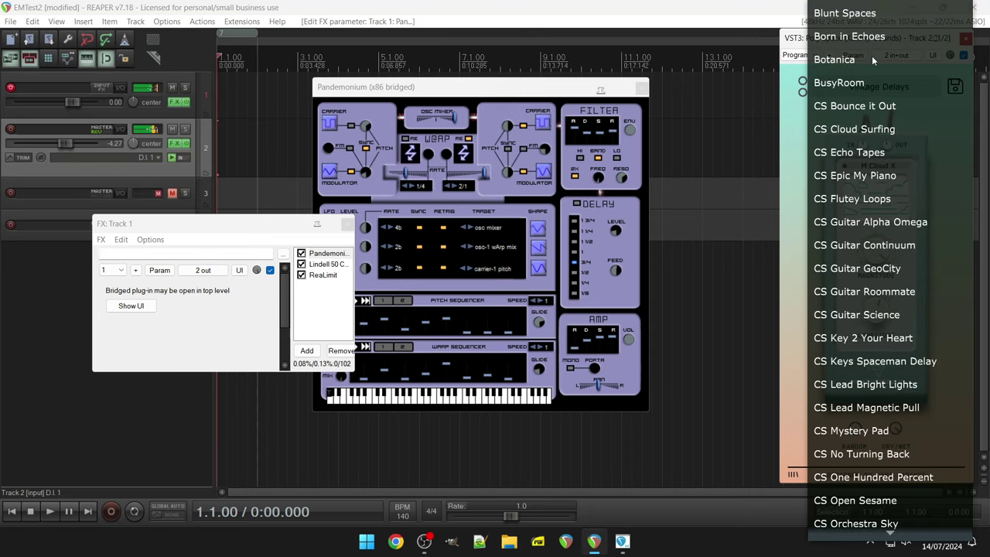
left_click(849, 36)
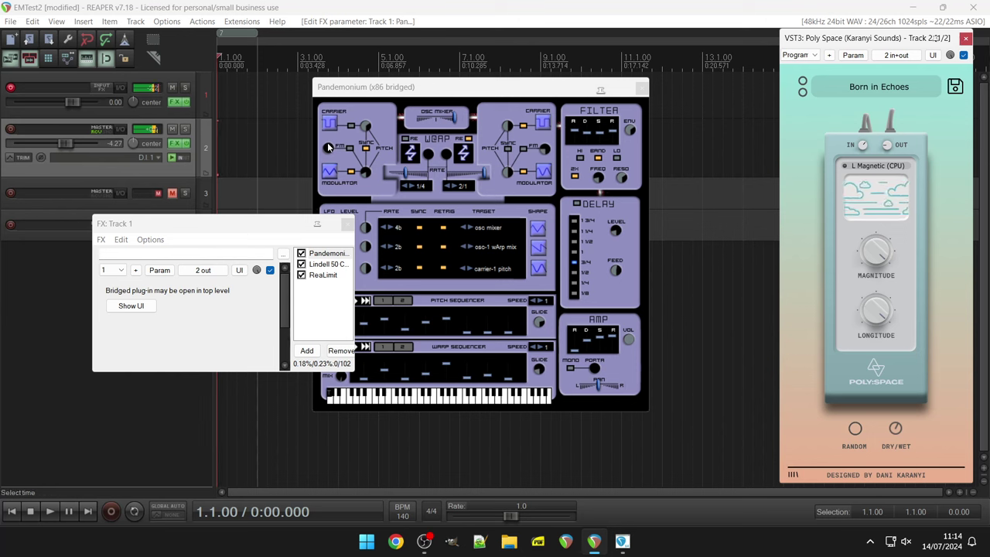
Keep the oscillator mixer fully on oscillator 2 and change that oscillator's warp mode to the airplane symbol
left_click_drag(454, 117, 475, 132)
left_click(464, 155)
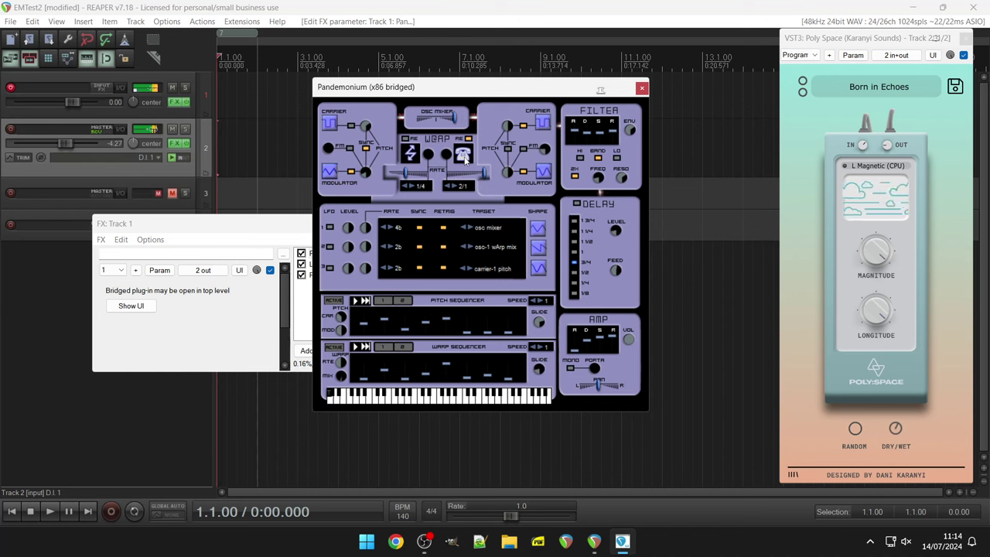
left_click(463, 155)
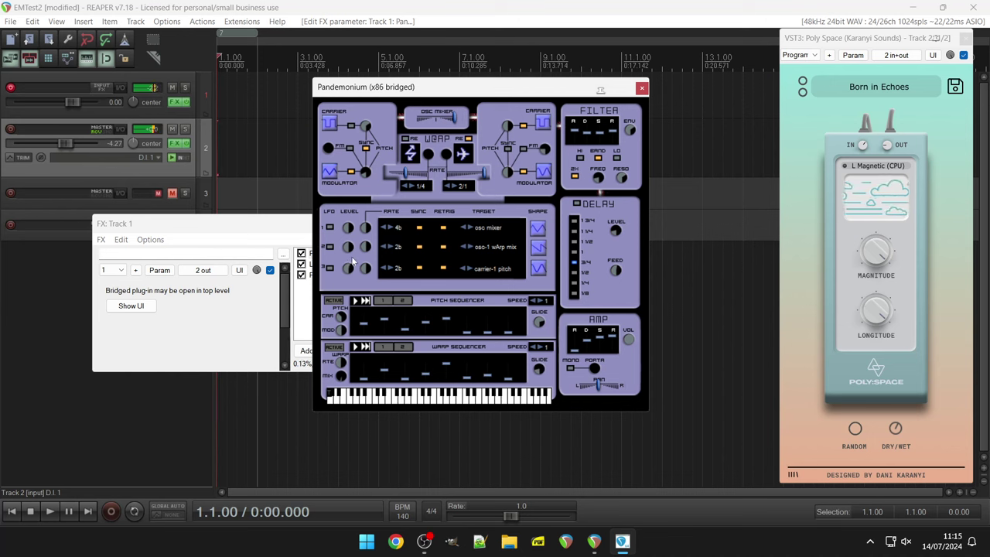
Turn on all three LFOs and set LFO 2's target to filter cutoff
left_click(330, 269)
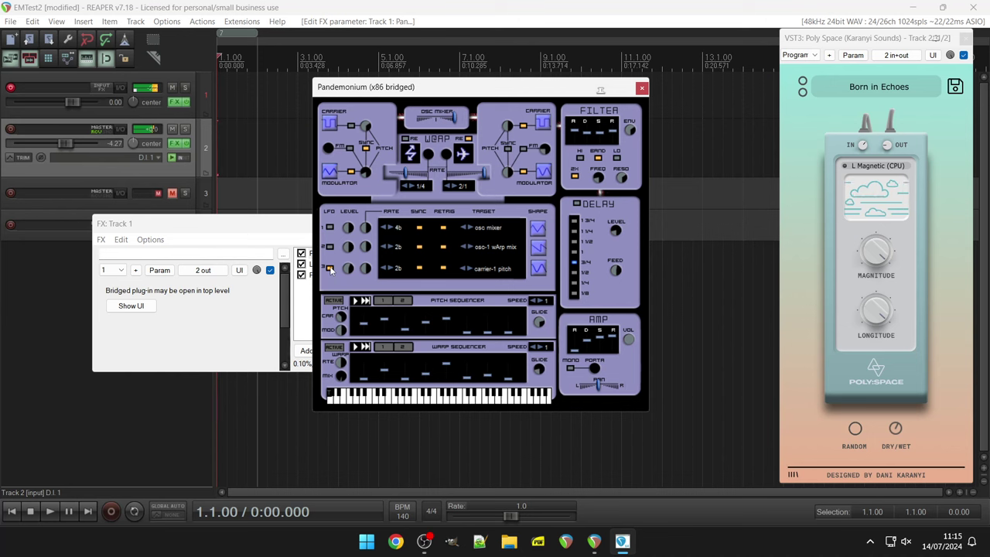
left_click(330, 227)
left_click(472, 246)
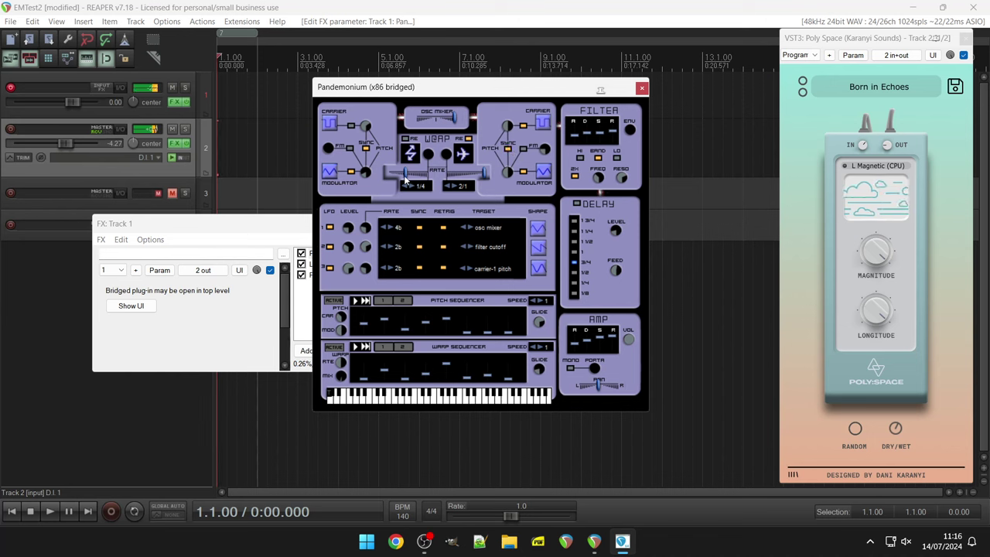
Lower oscillator 1's warp rate slider to minimum and move the oscillator mixer fully to oscillator 1
left_click_drag(403, 175, 389, 174)
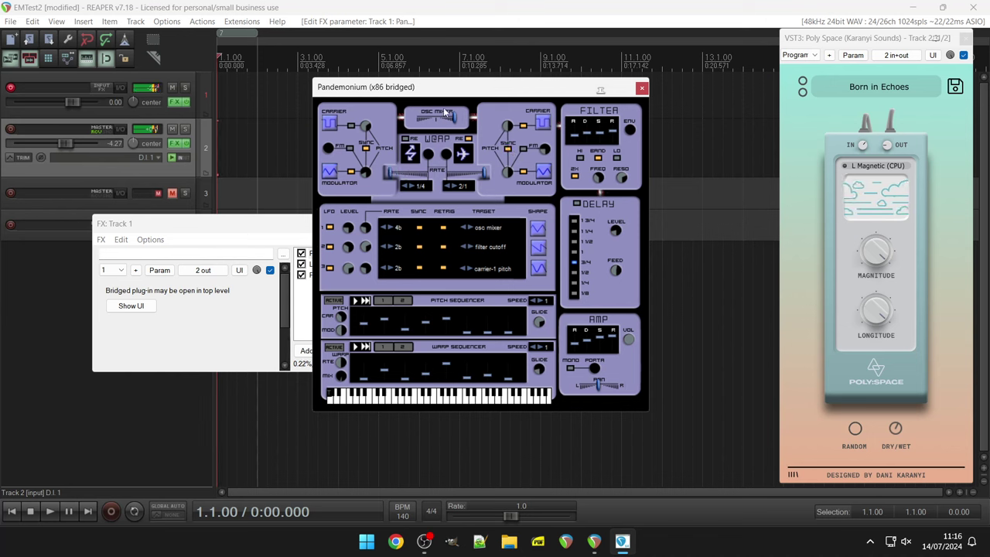
left_click_drag(446, 113, 419, 116)
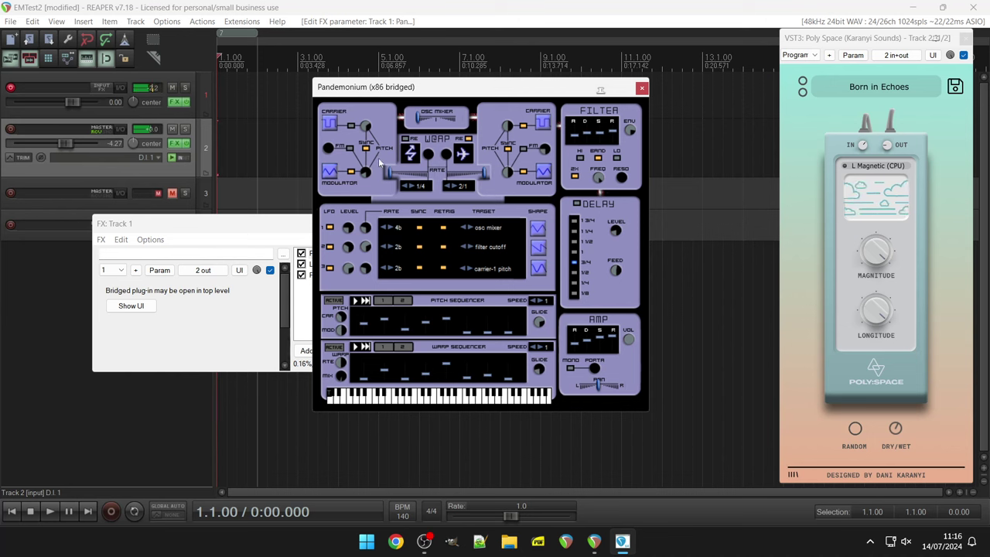
Load program 2 in Pandemonium and move the track 1 FX window clear of the synth
left_click(104, 272)
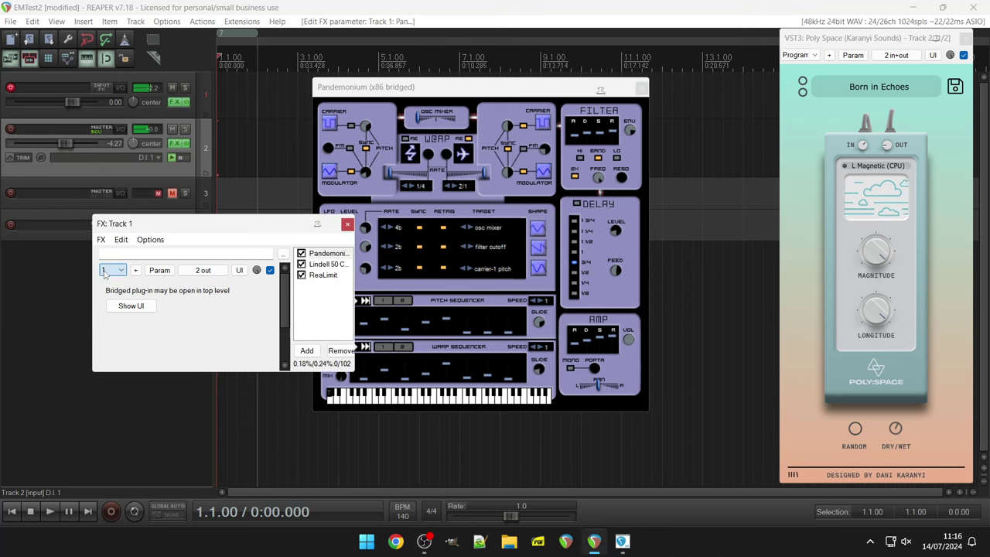
left_click(104, 272)
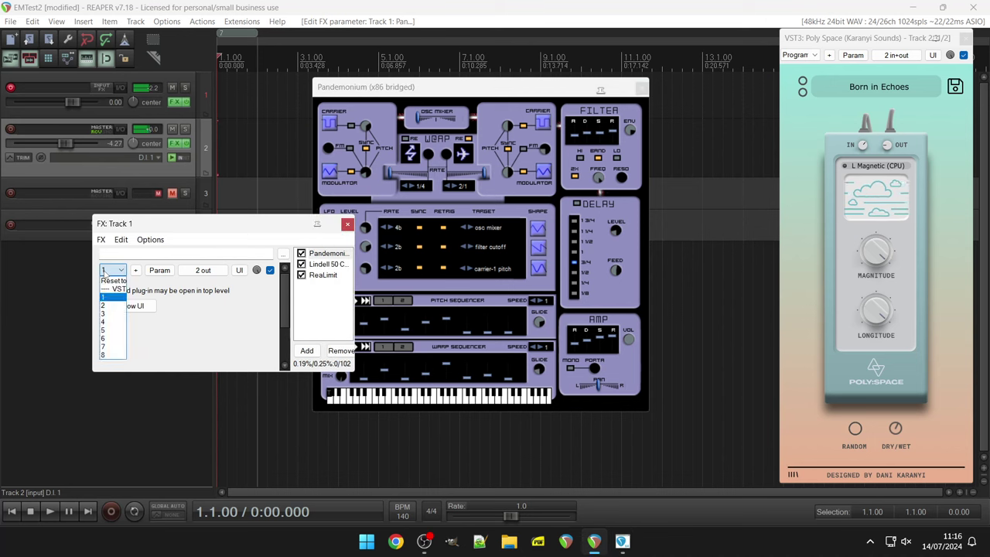
left_click(107, 306)
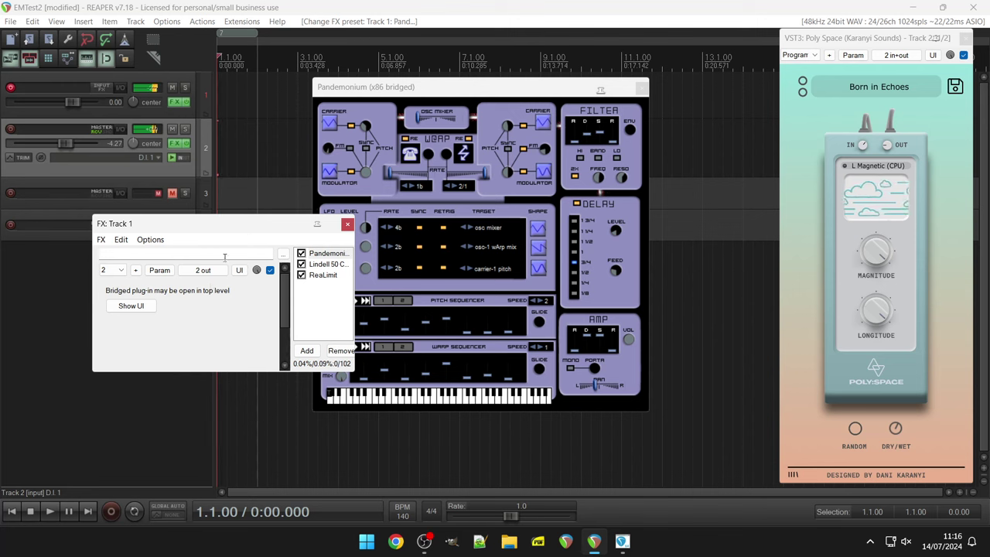
left_click_drag(236, 227, 175, 202)
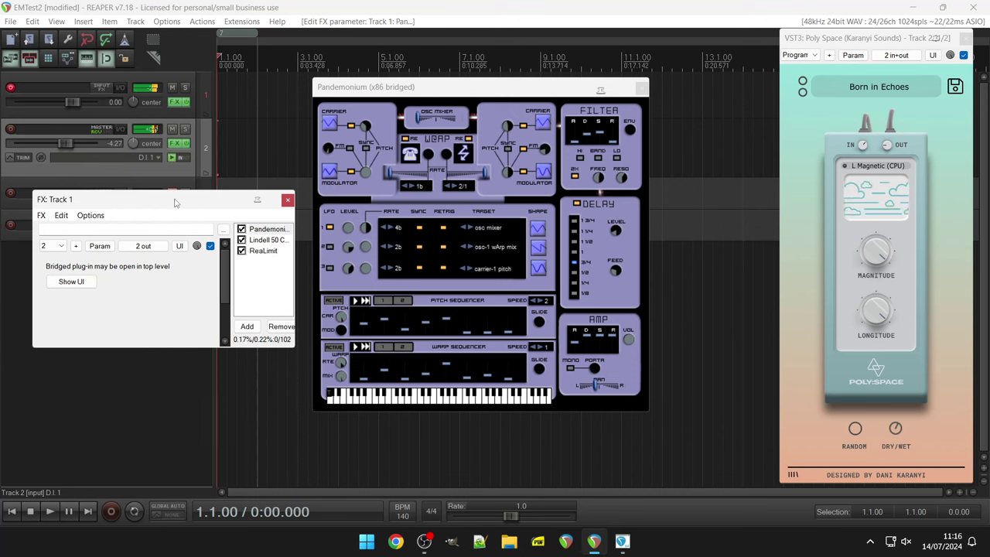
Turn off LFO 1 and change its target to amp
left_click(329, 226)
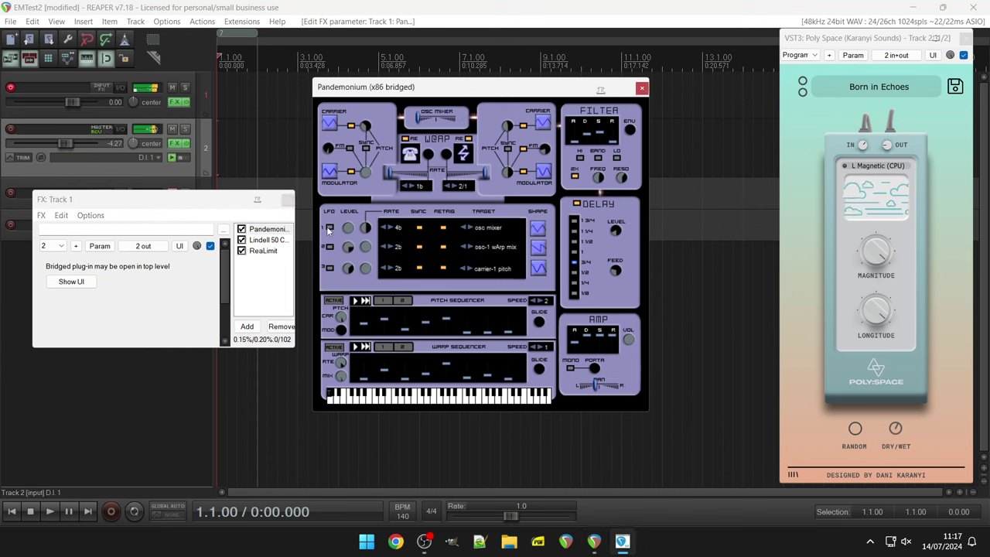
left_click(469, 227)
left_click(468, 228)
left_click(469, 228)
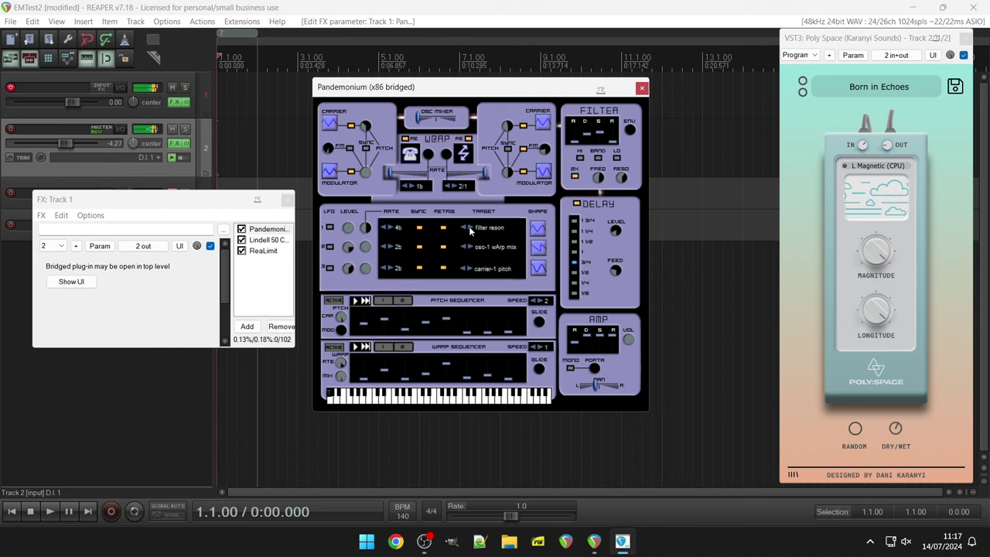
left_click(468, 227)
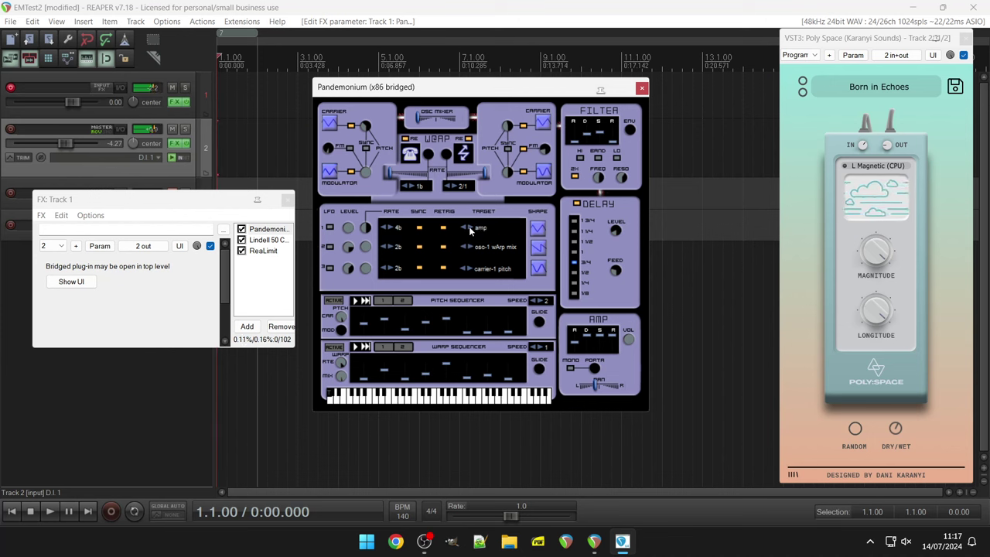
Turn LFO 1 back on and switch Poly Space's space type to L Echos
left_click(329, 227)
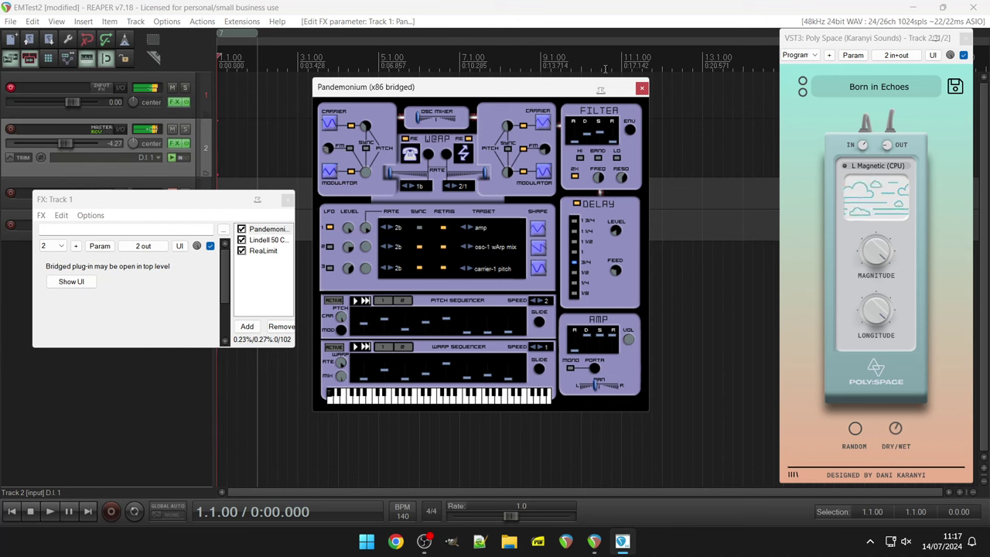
left_click(882, 166)
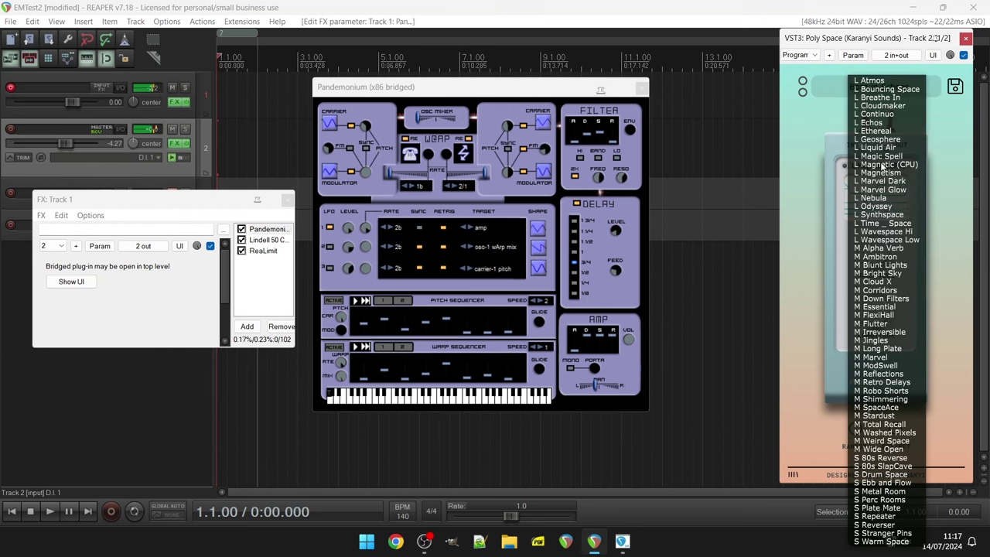
left_click(874, 124)
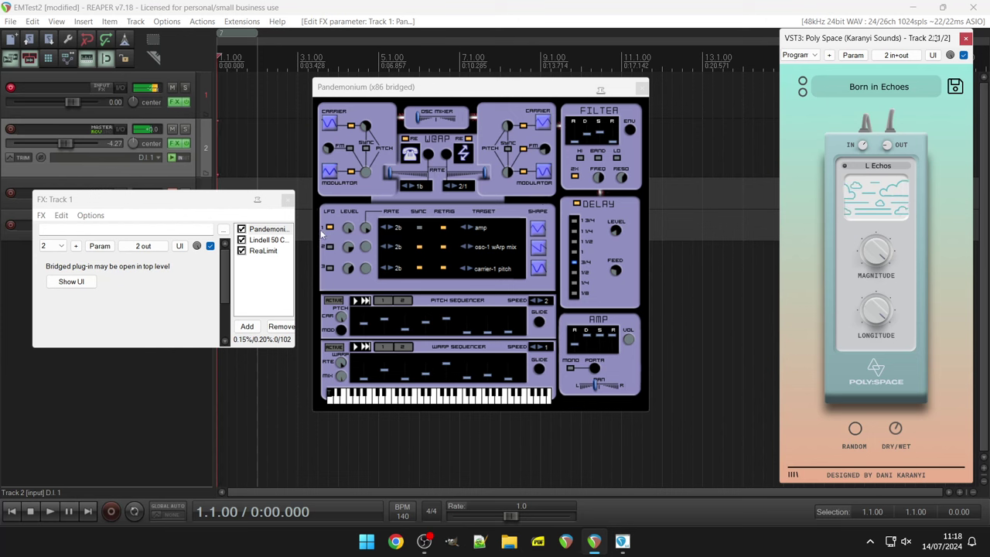
Load program 3 in Pandemonium and turn off its pitch and warp sequencers
left_click(58, 249)
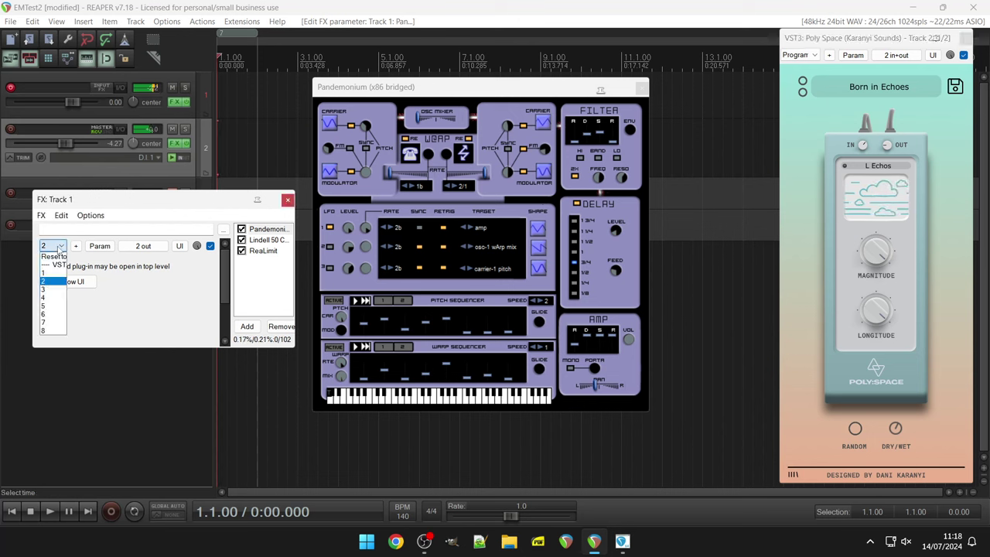
left_click(50, 288)
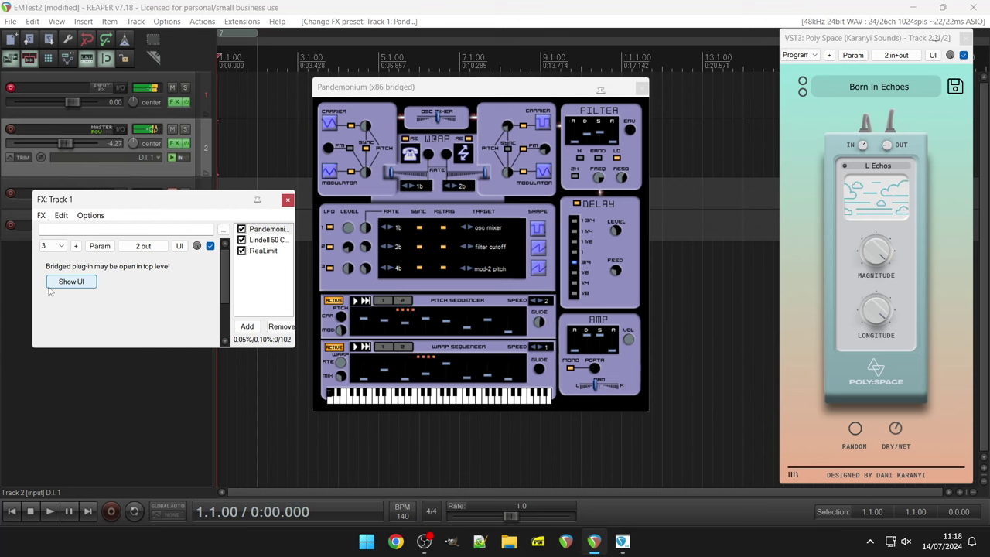
left_click(333, 300)
left_click(333, 346)
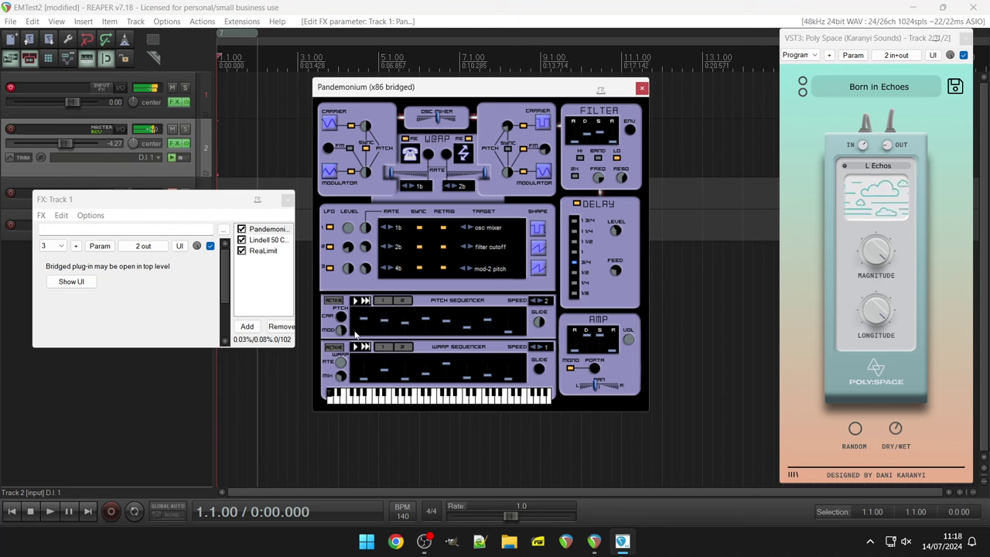
Turn off all three of program 3's LFOs
left_click(329, 228)
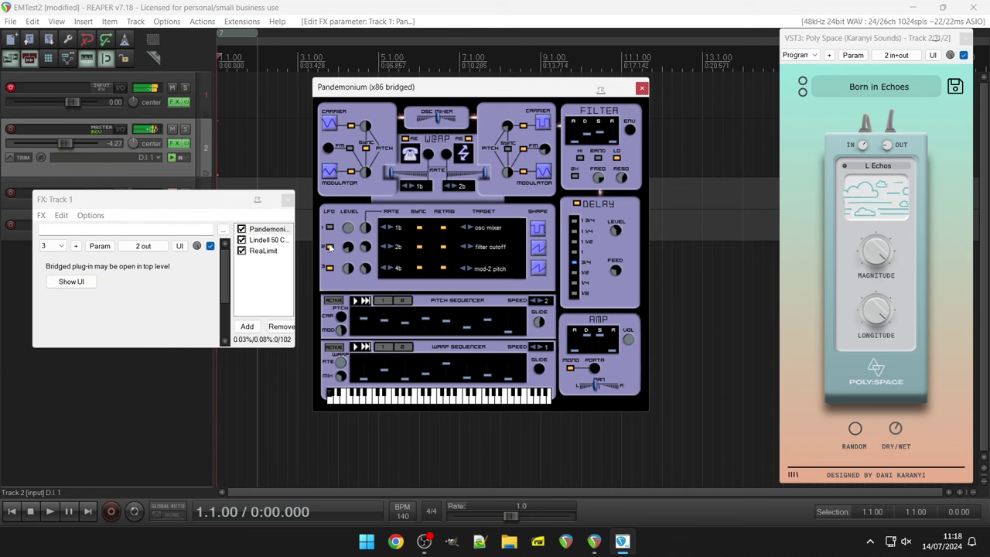
left_click(329, 247)
left_click(329, 267)
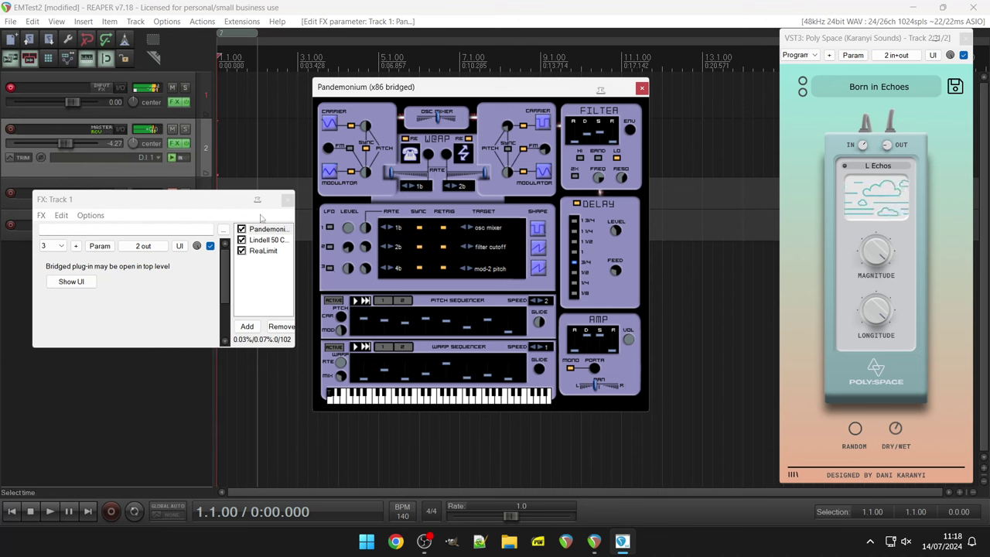
Load program 4 in Pandemonium
left_click(55, 246)
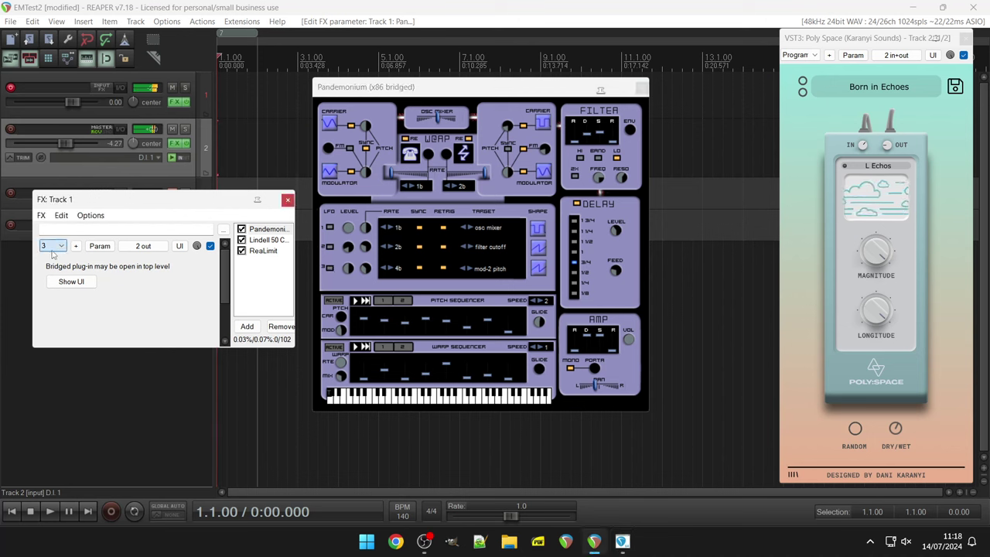
left_click(53, 247)
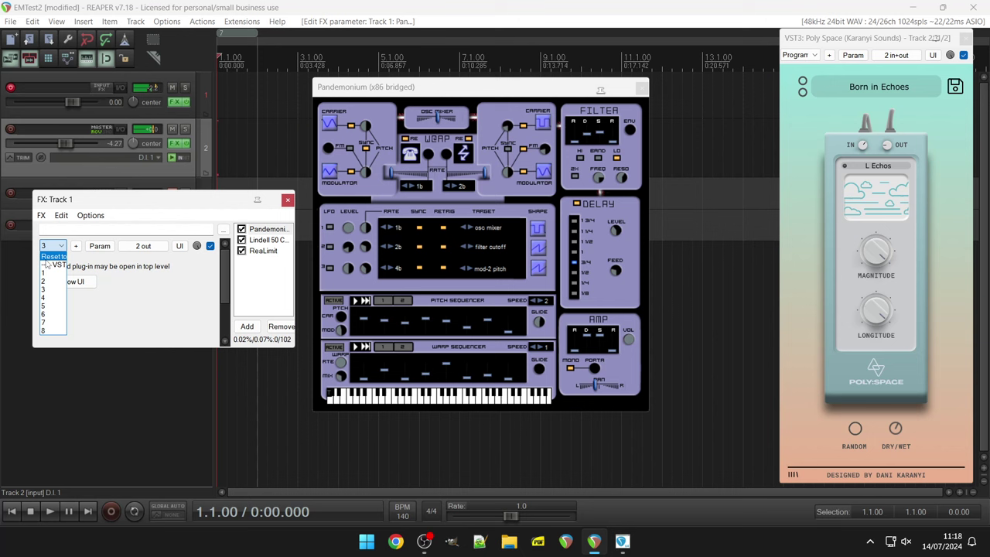
left_click(44, 299)
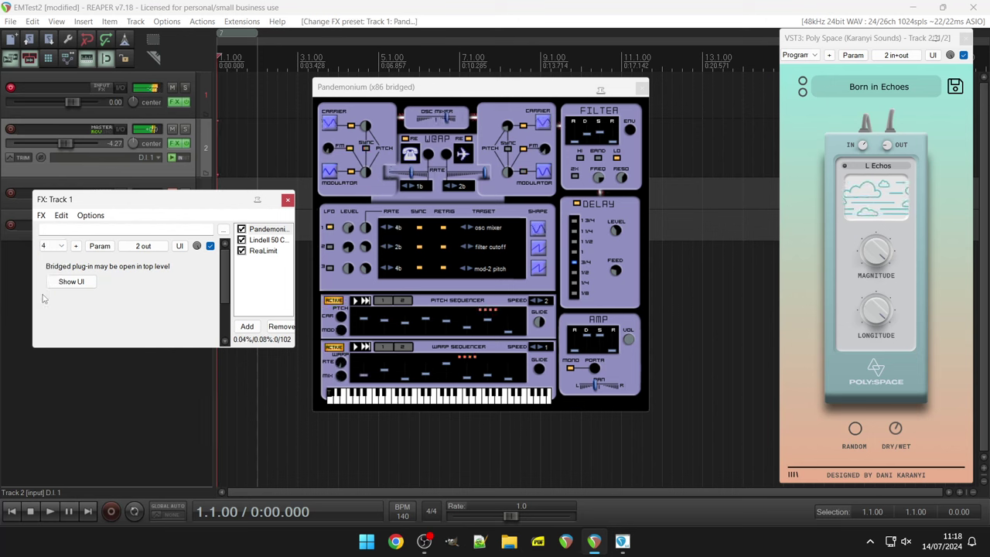
Turn off both of program 4's sequencers and lower oscillator 1's warp rate slider to minimum
left_click(333, 300)
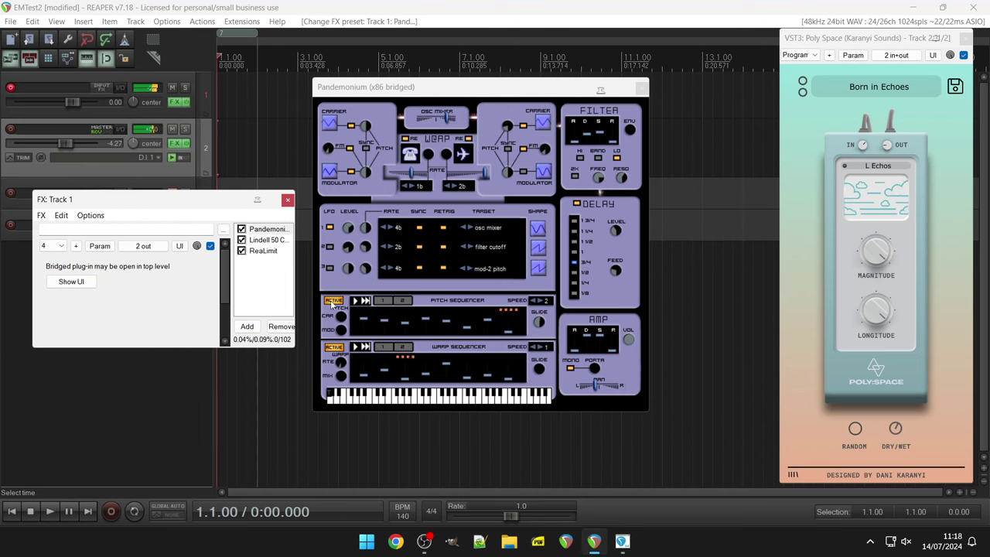
left_click(334, 347)
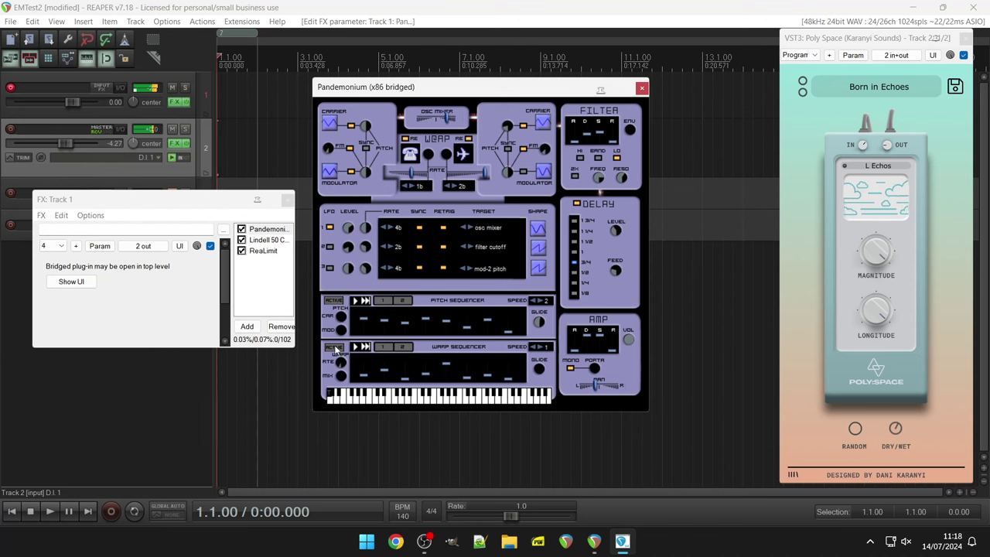
left_click_drag(415, 179, 305, 175)
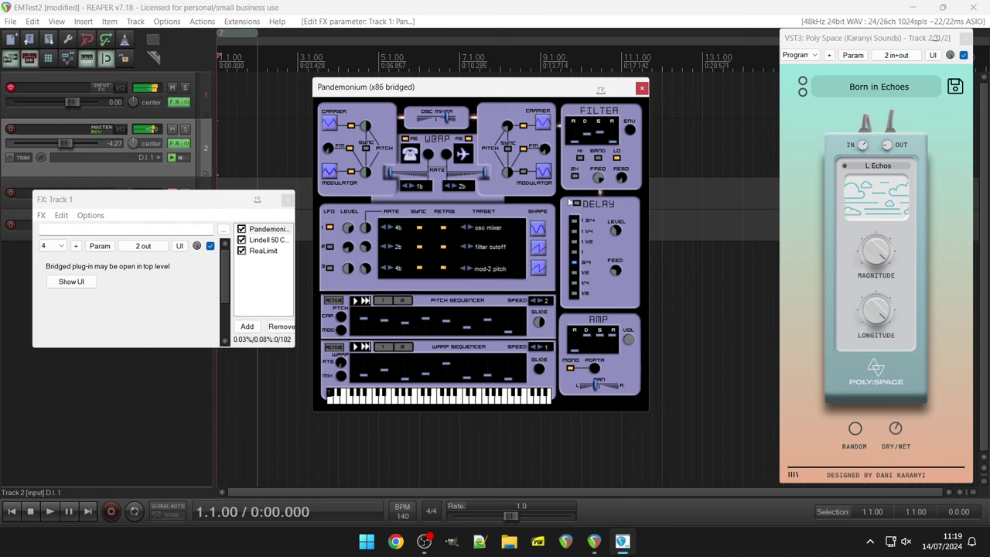
Load program 5 in Pandemonium and turn off its warp sequencer
left_click(45, 247)
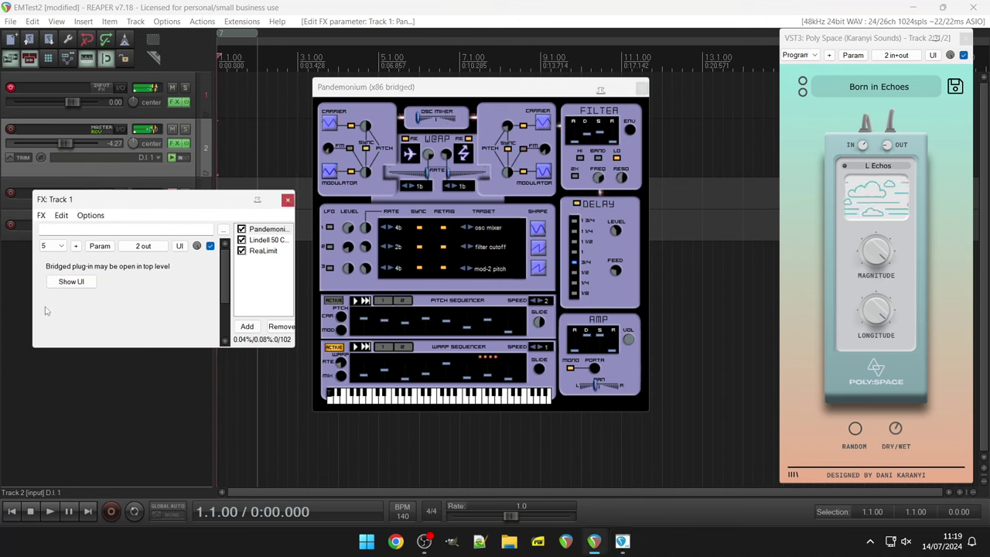
left_click(45, 306)
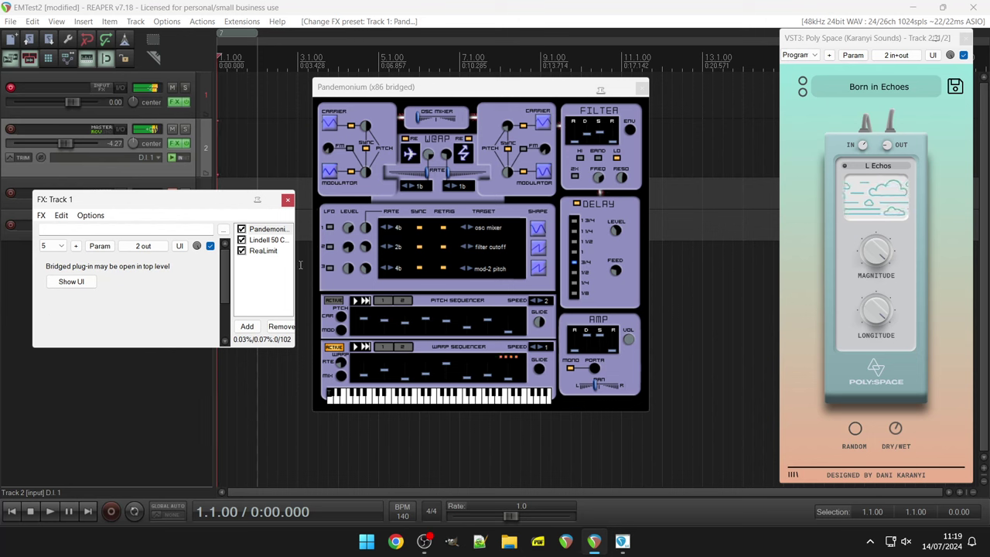
left_click(337, 348)
left_click(337, 348)
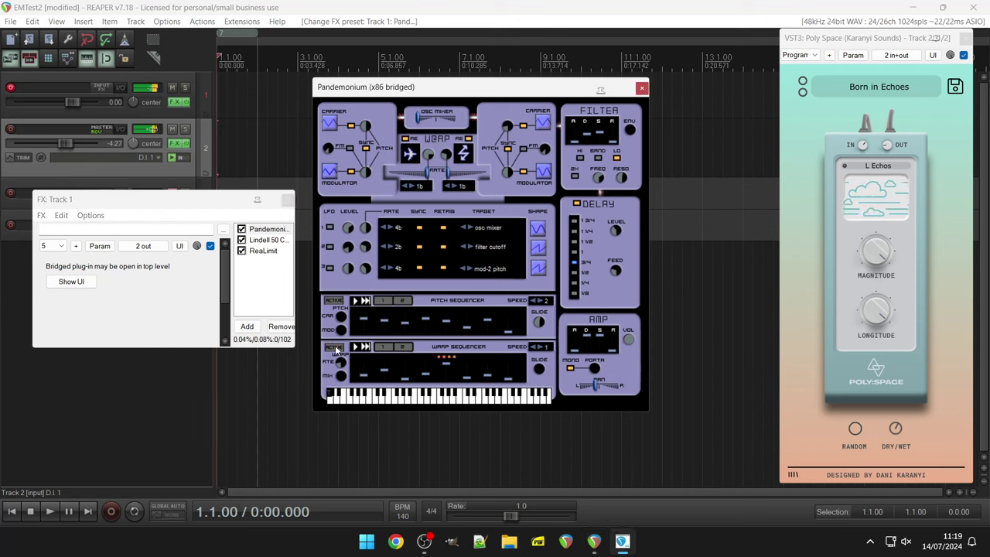
Lower oscillator 1's warp rate slider to minimum and shift the oscillator mixer most of the way towards oscillator 2
left_click_drag(427, 171, 402, 176)
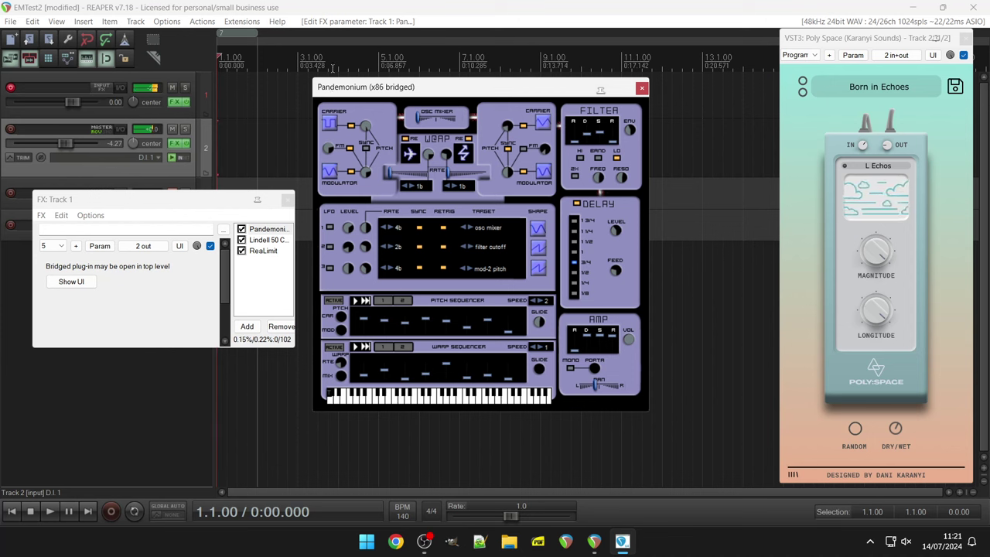
left_click_drag(416, 118, 454, 117)
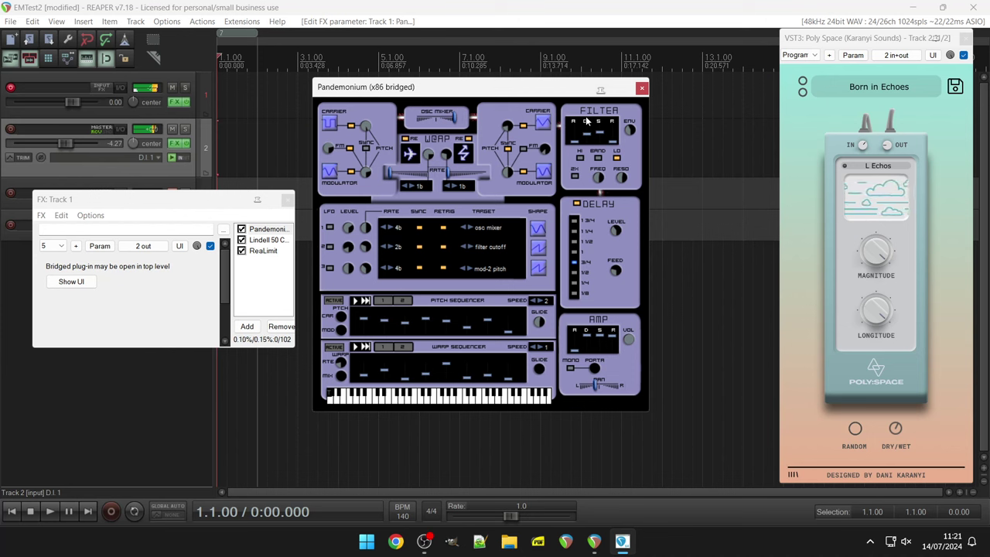
left_click_drag(454, 117, 418, 117)
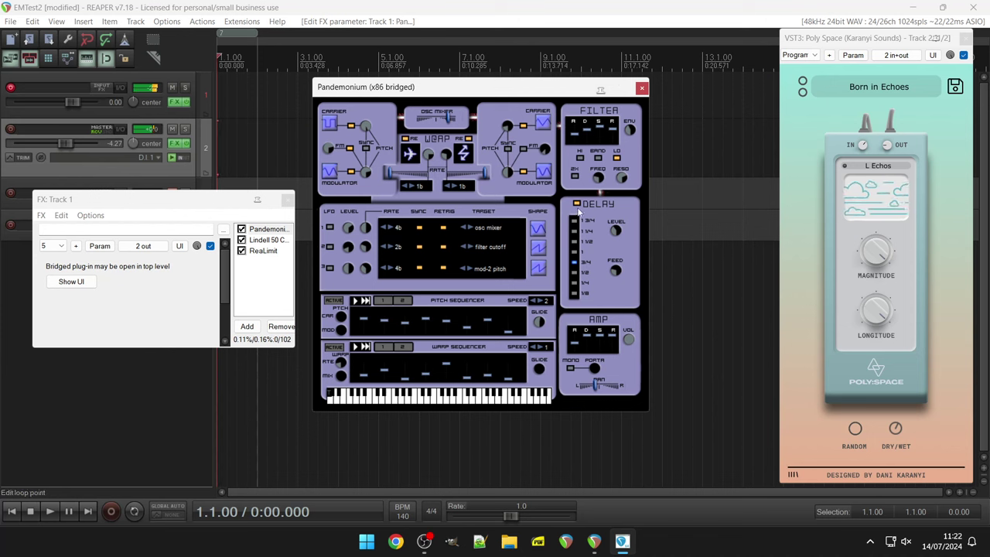
Load the CS Flutey Loops preset in Poly Space
left_click(863, 89)
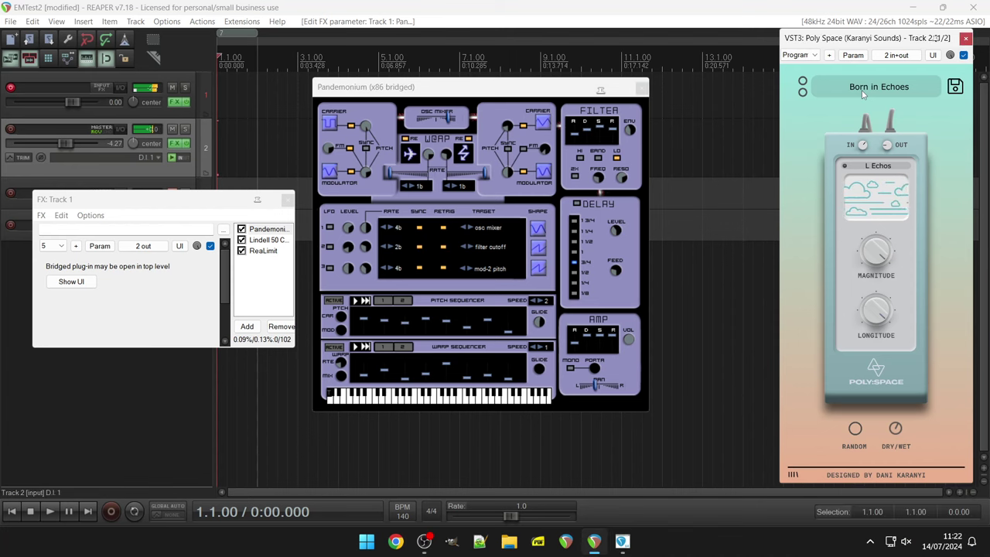
left_click(861, 90)
left_click(874, 252)
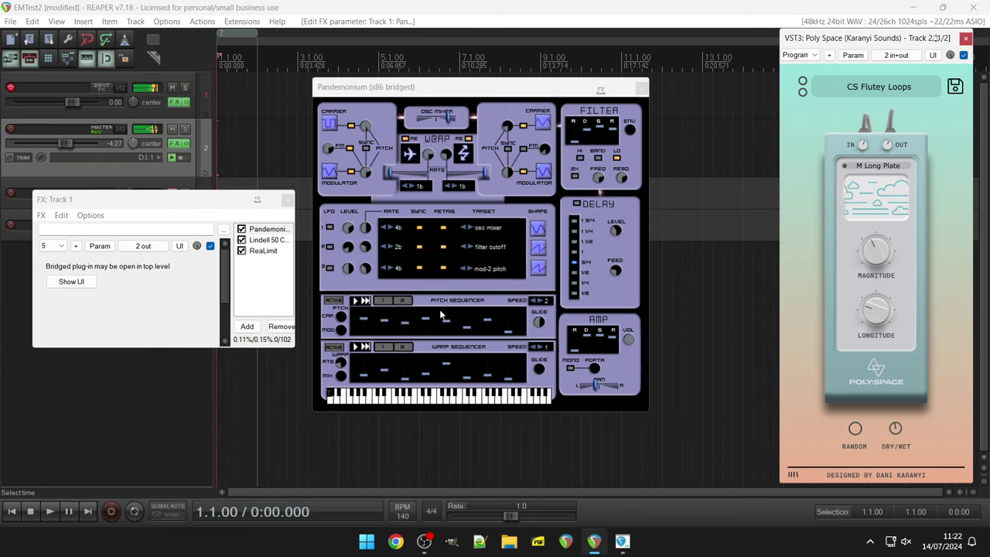
Adjust oscillator 1's modulator pitch and set LFO 3's rate to 1/8
left_click(366, 178)
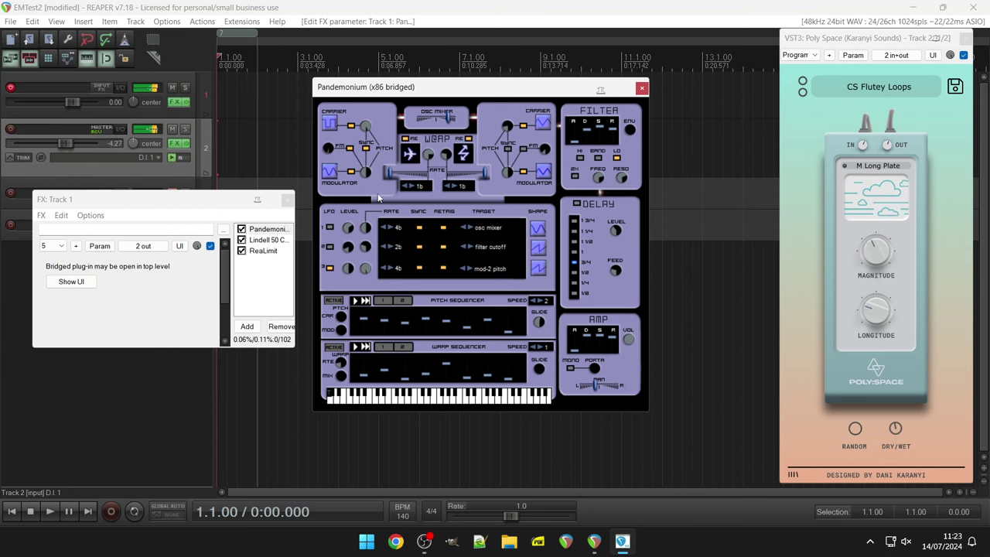
left_click(383, 268)
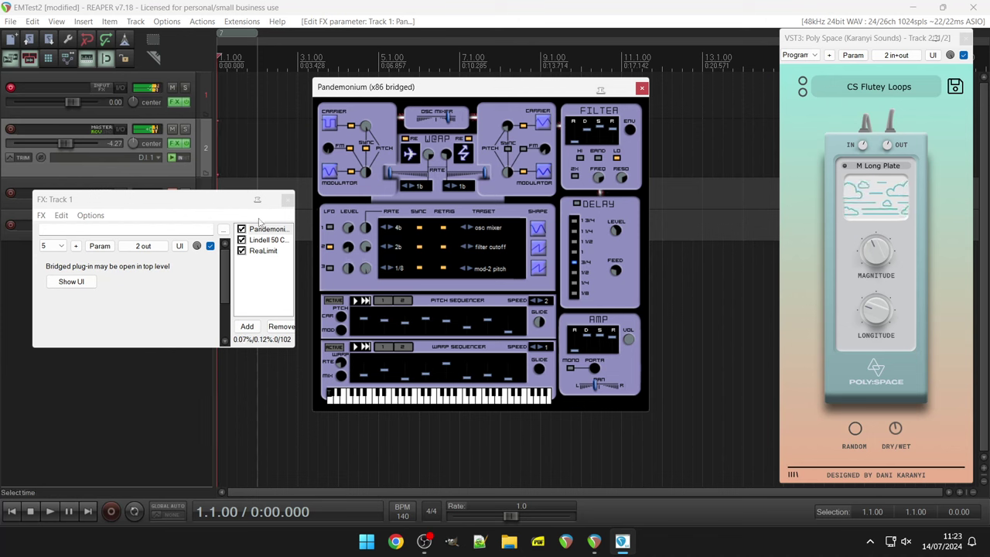
Load program 6 in Pandemonium
left_click(52, 246)
left_click(49, 284)
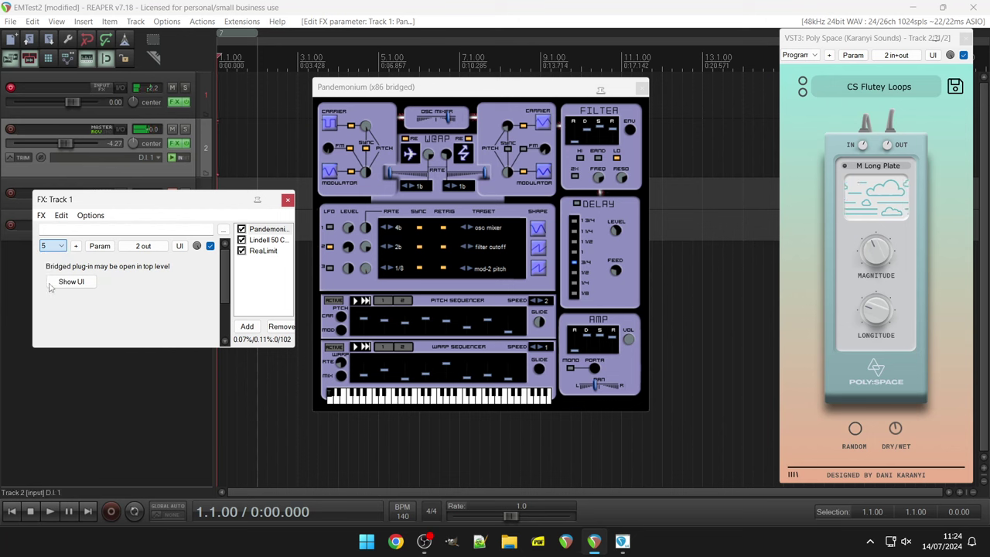
left_click(49, 247)
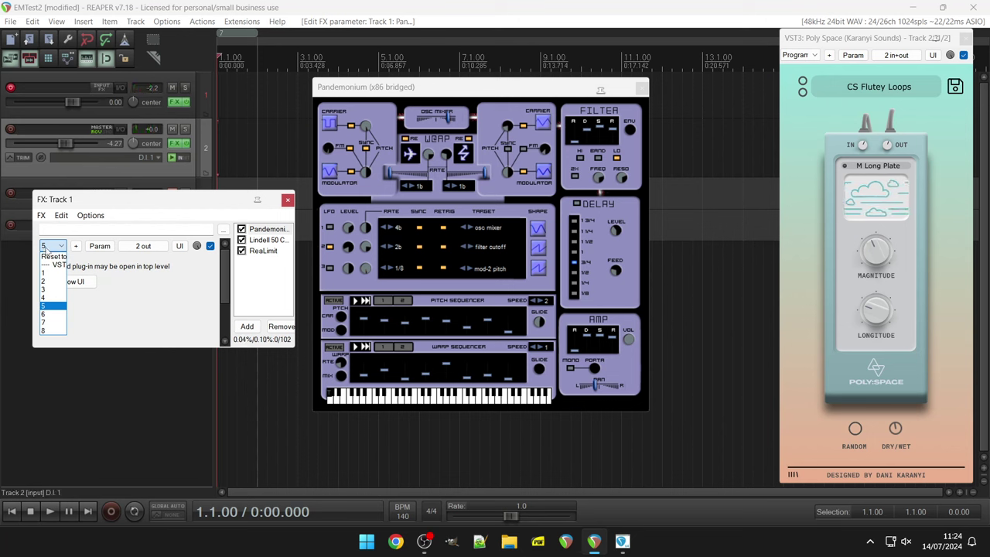
left_click(46, 315)
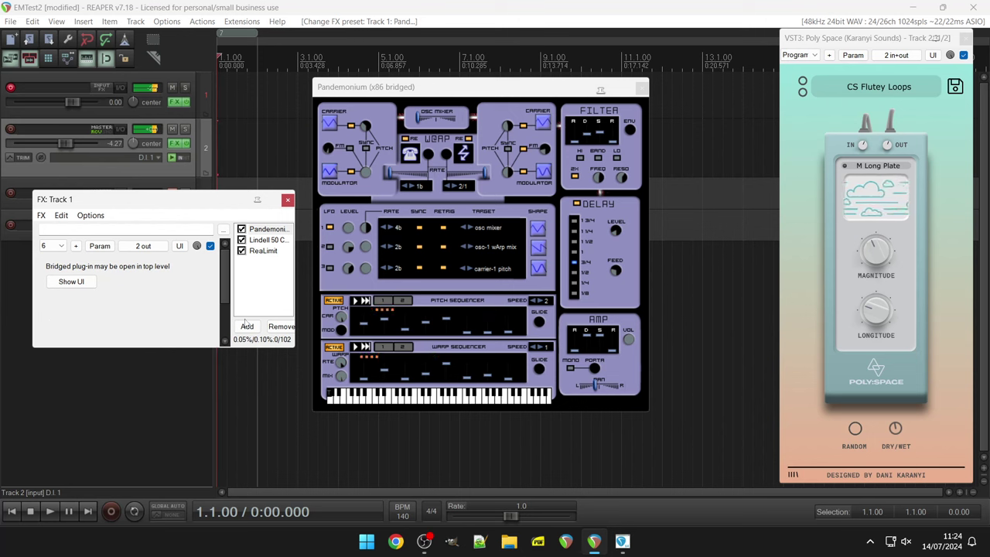
Enable option 2 on the pitch sequencer, and turn off both the warp and pitch sequencers
left_click(400, 303)
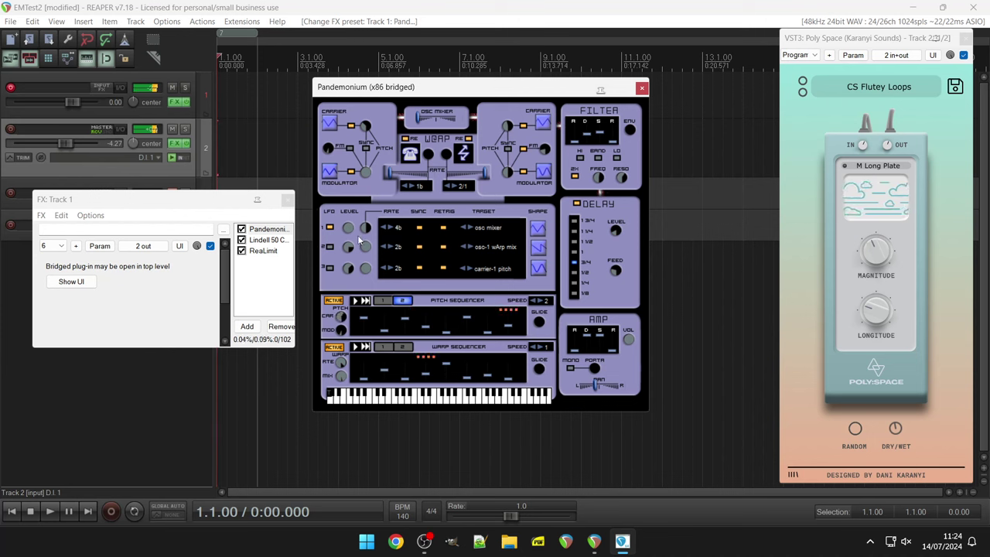
left_click(334, 348)
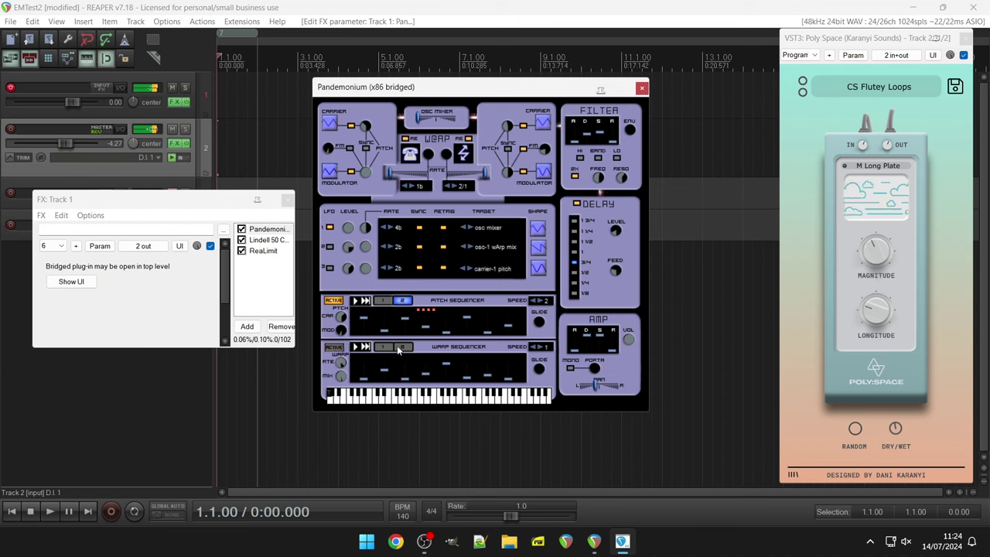
left_click(333, 301)
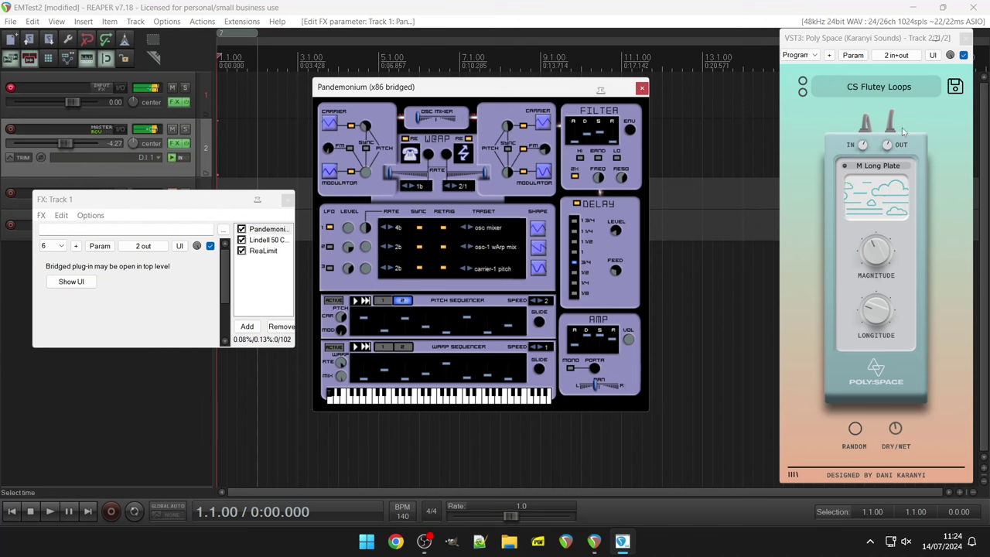
Switch Poly Space's space type to M Shimmering
left_click(879, 165)
left_click(885, 168)
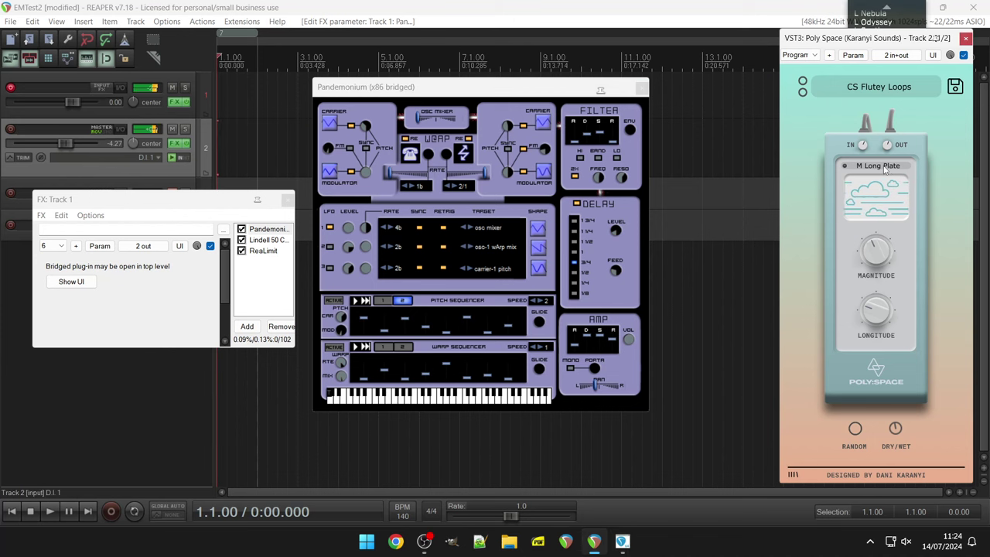
left_click(885, 169)
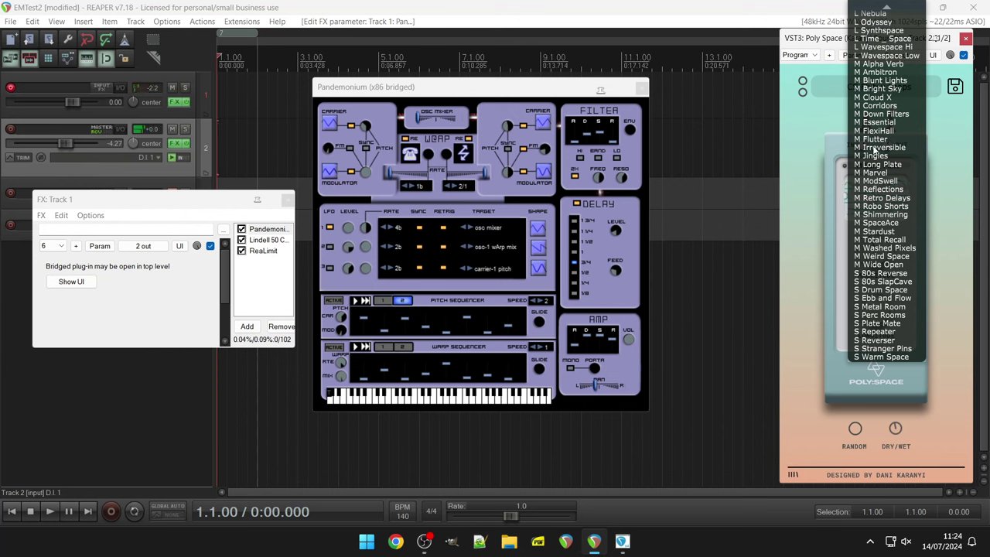
left_click(874, 217)
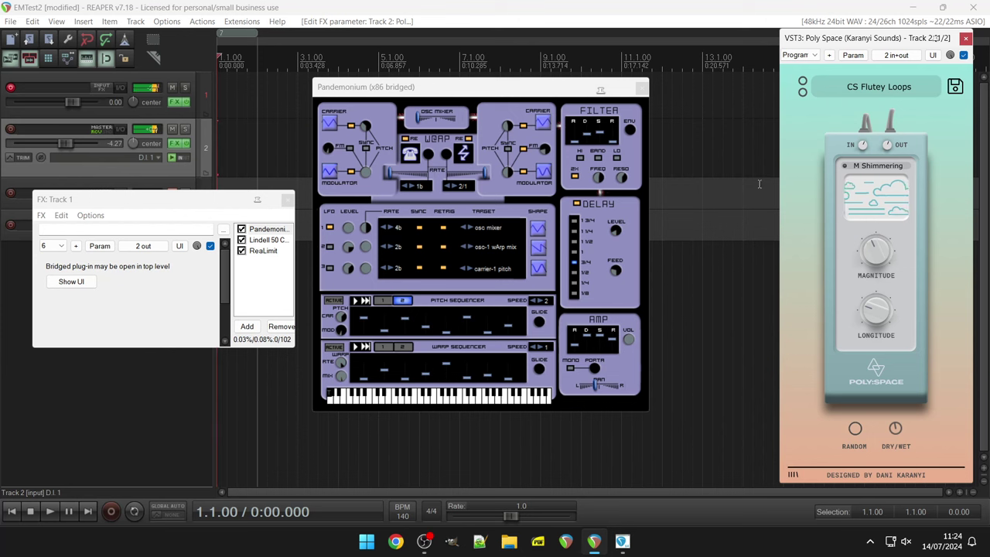
Reset track 2's volume to 0.00 dB and raise Poly Space's dry/wet mix
double_click(72, 145)
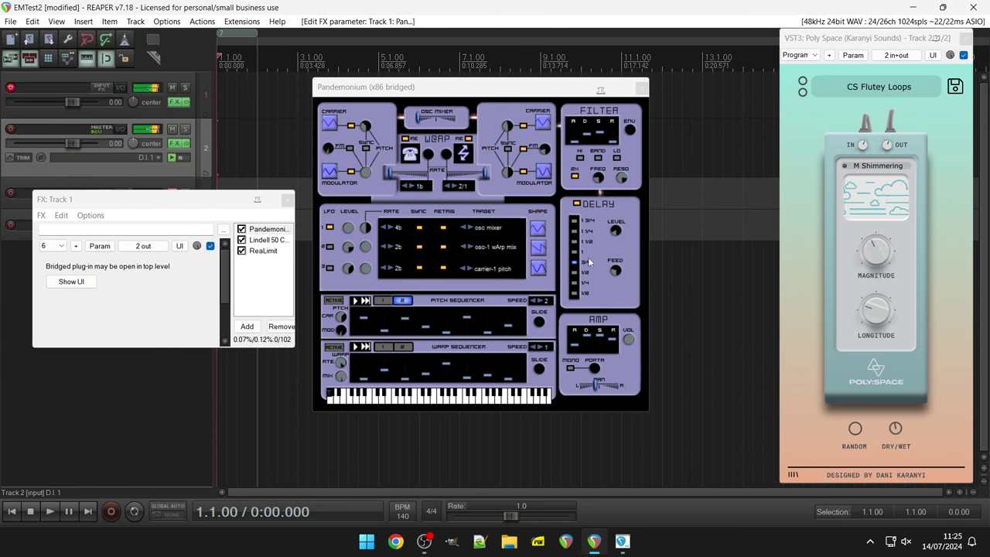
left_click(900, 399)
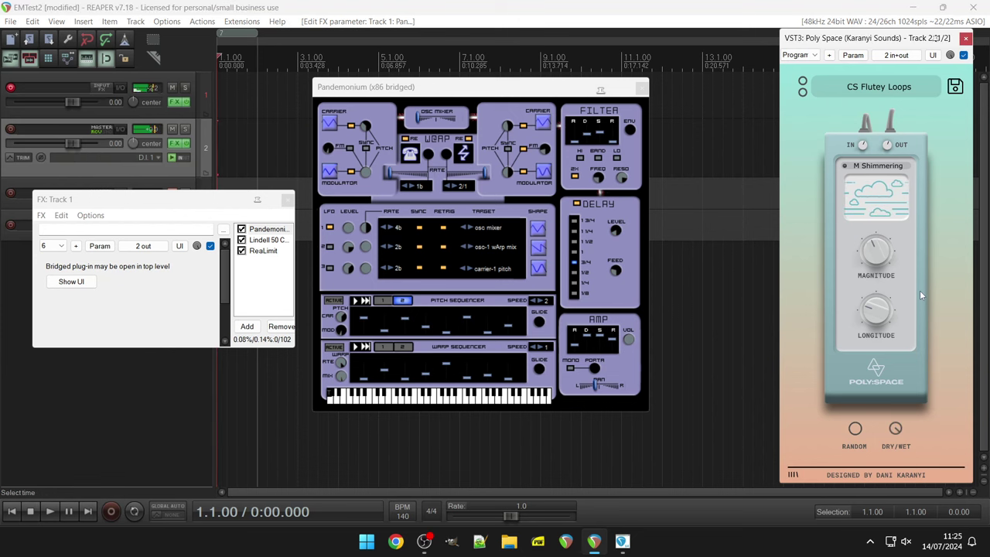
Enable the LO filter mode in Pandemonium's filter section
left_click_drag(876, 310, 897, 230)
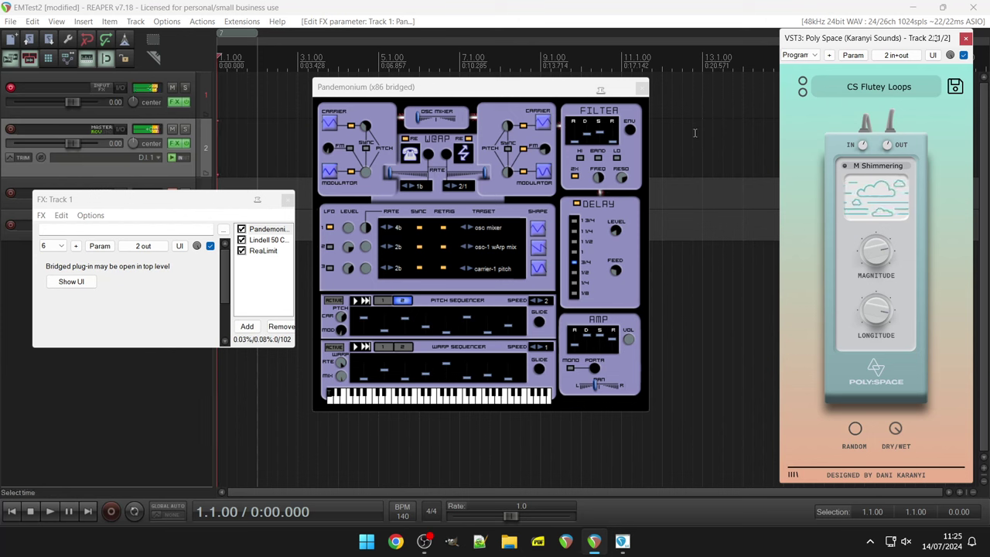
left_click(617, 159)
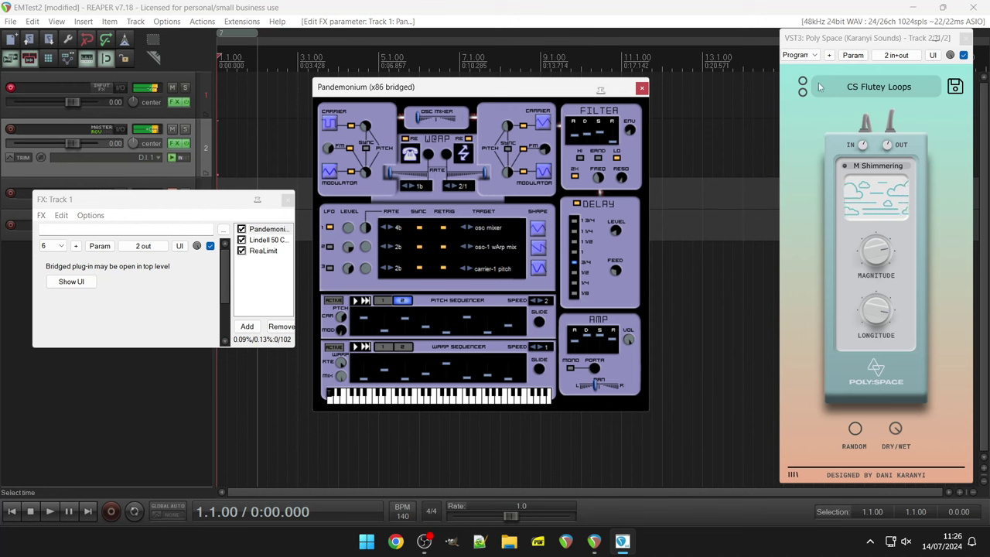
Switch Poly Space's space type to M Corridors
left_click(893, 90)
left_click(893, 90)
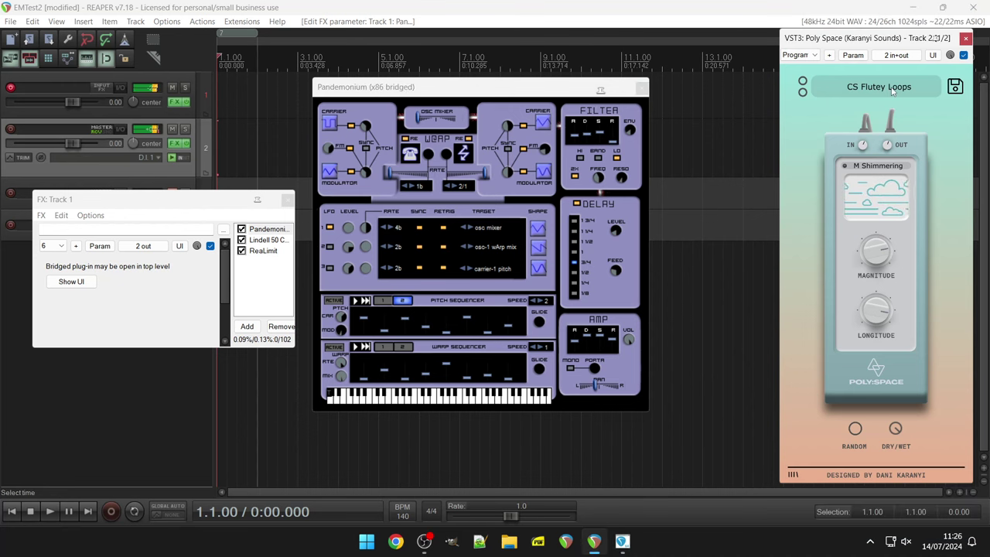
left_click(887, 165)
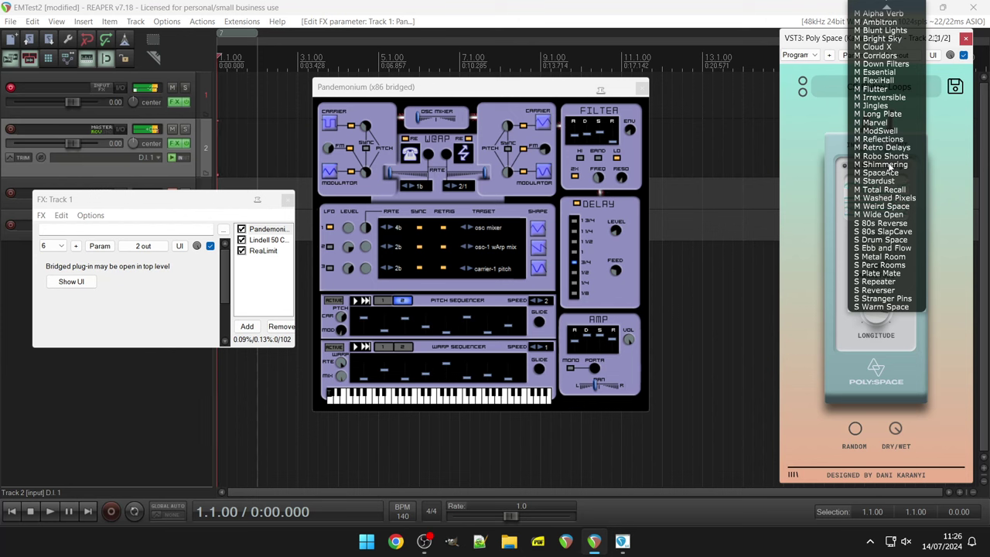
left_click(884, 56)
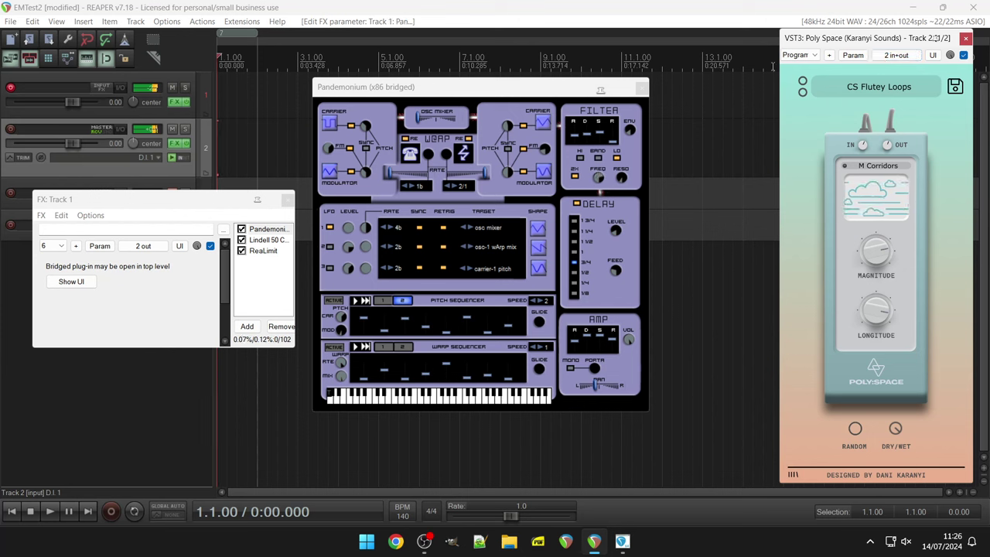
Load program 7 in Pandemonium and turn off both the pitch and warp sequencers
left_click(331, 149)
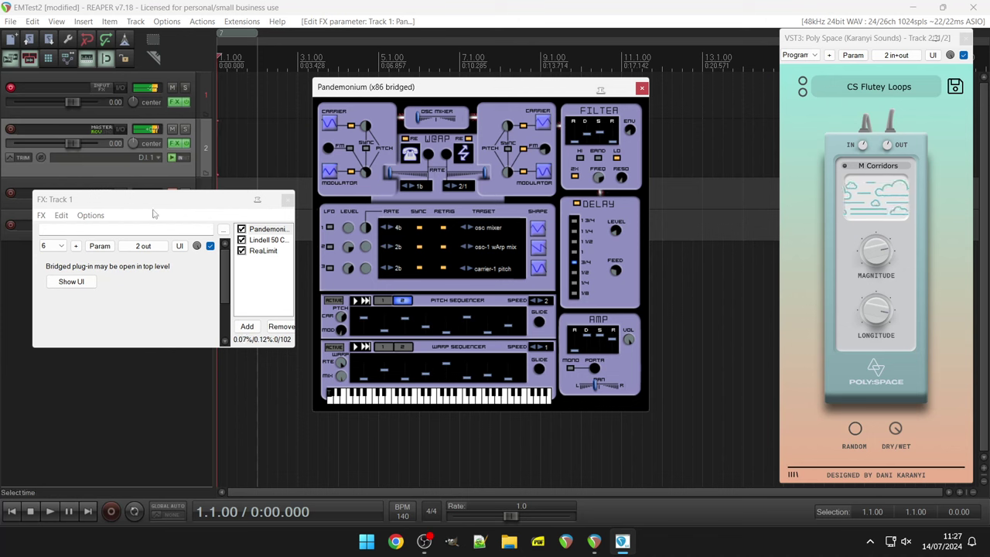
left_click(52, 254)
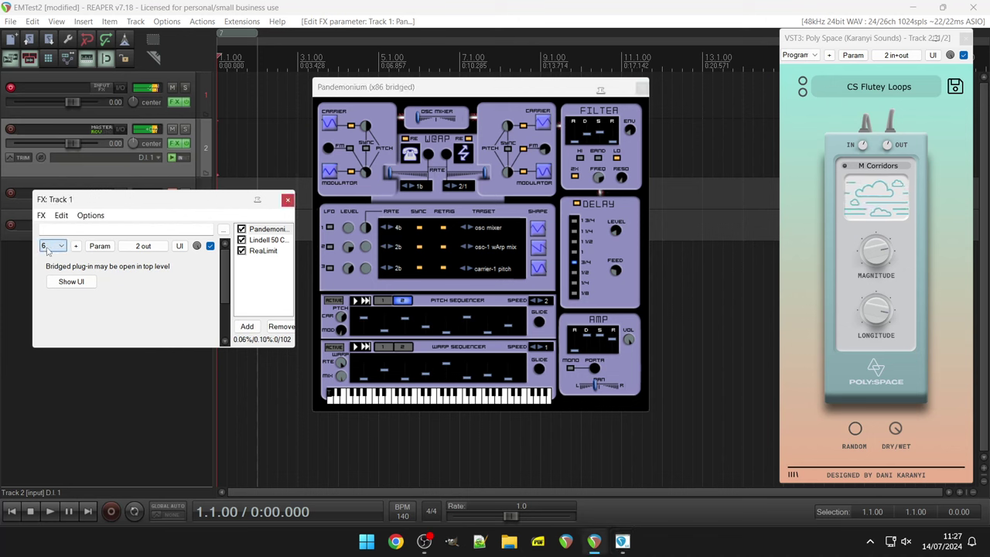
left_click(52, 247)
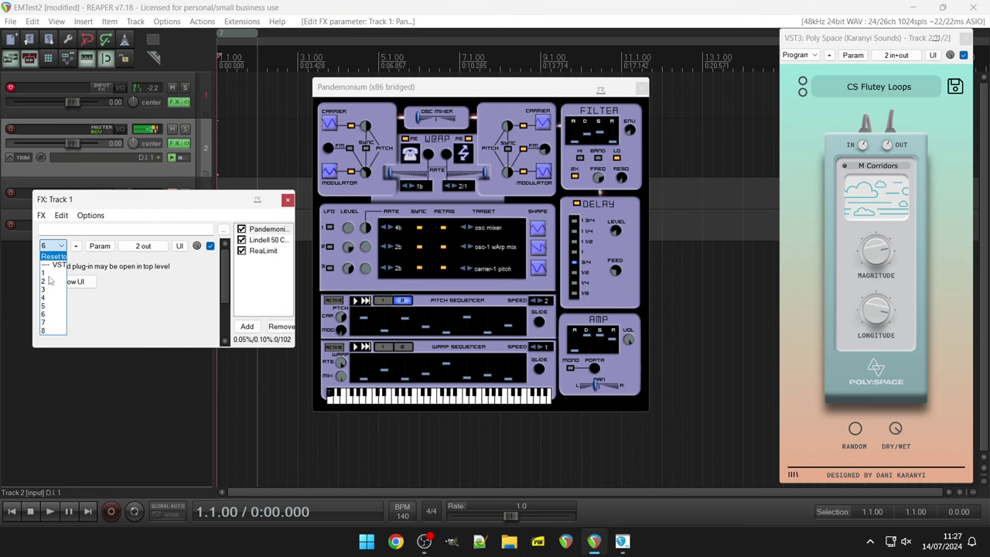
left_click(48, 322)
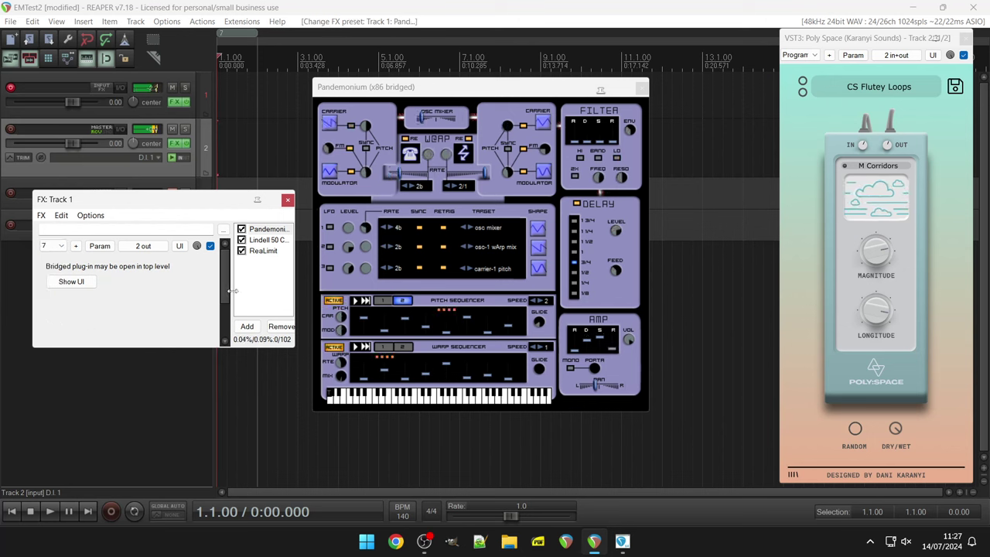
left_click(332, 301)
left_click(338, 348)
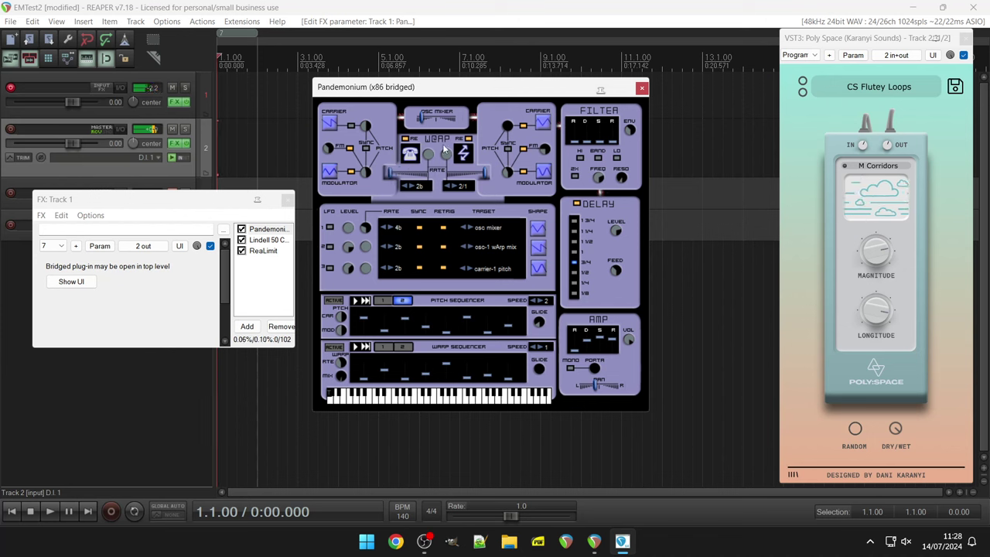
Shift the oscillator mixer to oscillator 2, enable that oscillator's sync, and bring the mixer back to the centre
left_click_drag(423, 120, 518, 108)
left_click(507, 59)
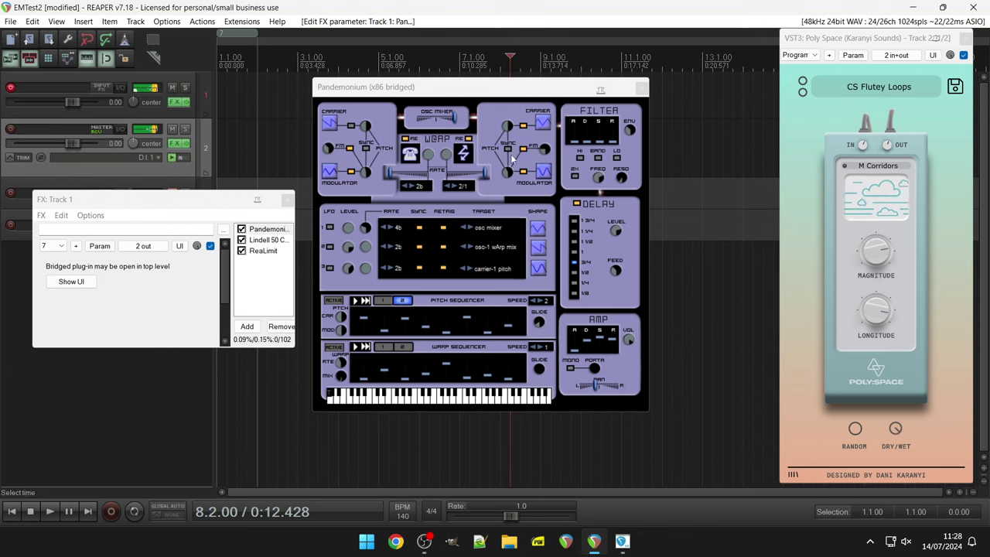
left_click(511, 182)
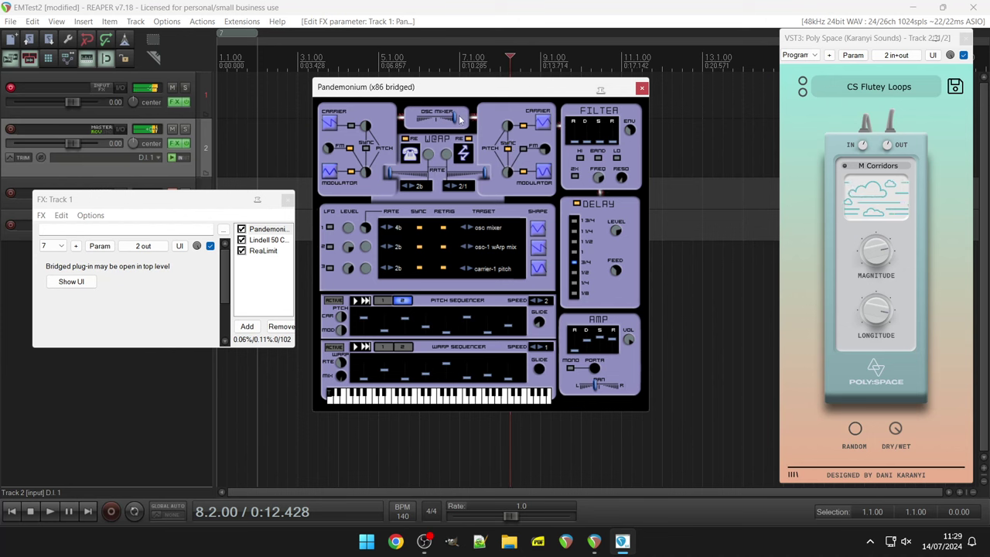
left_click_drag(452, 124, 397, 121)
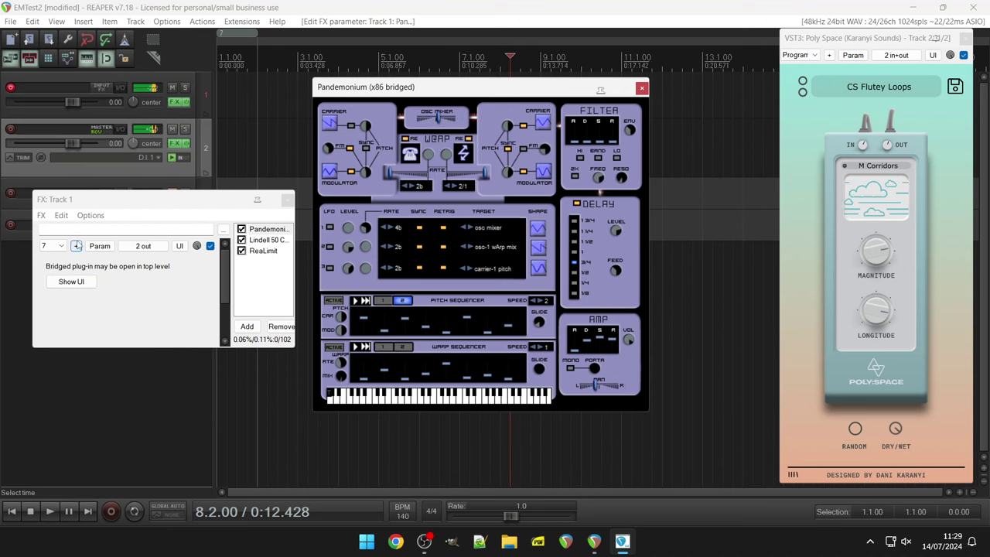
Load program 8 in Pandemonium
left_click(49, 246)
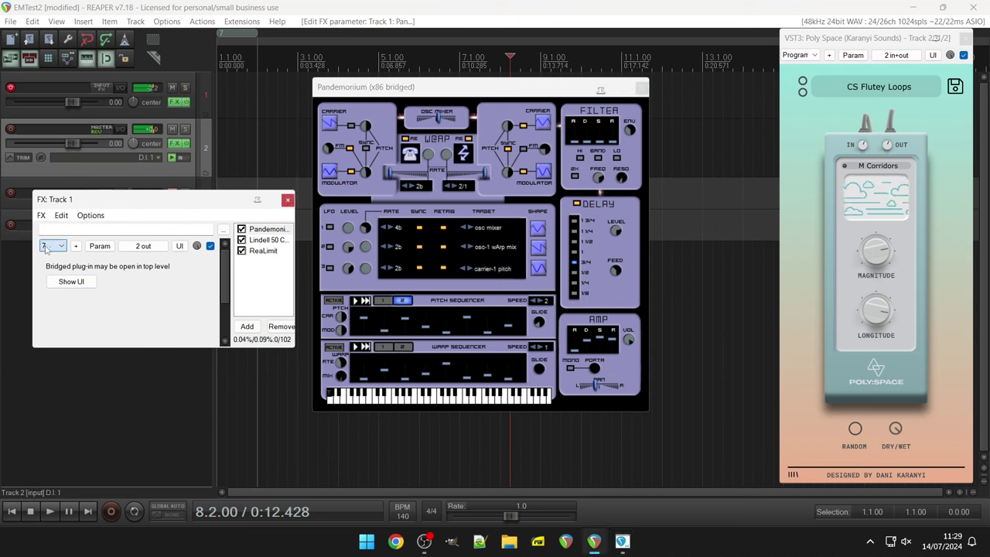
left_click(47, 247)
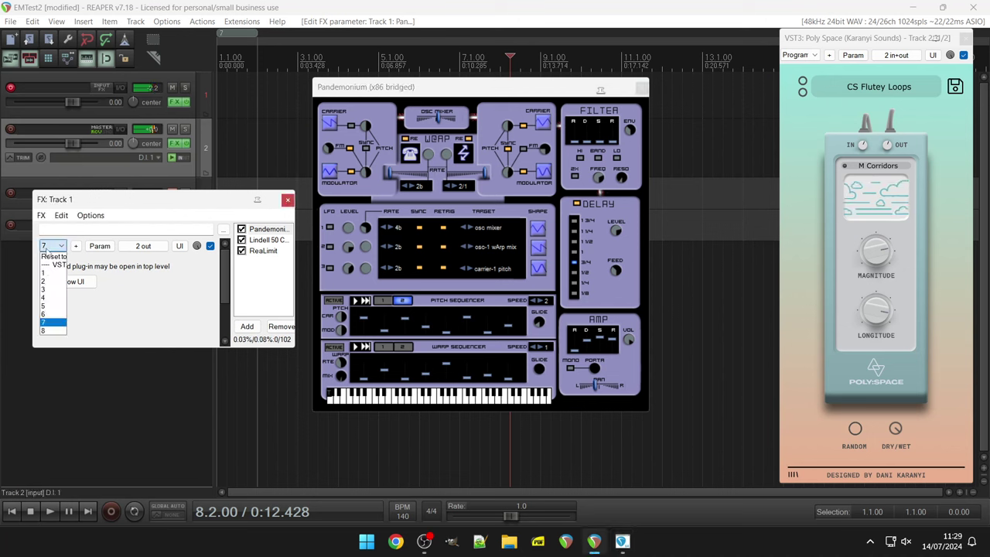
left_click(47, 330)
left_click(48, 247)
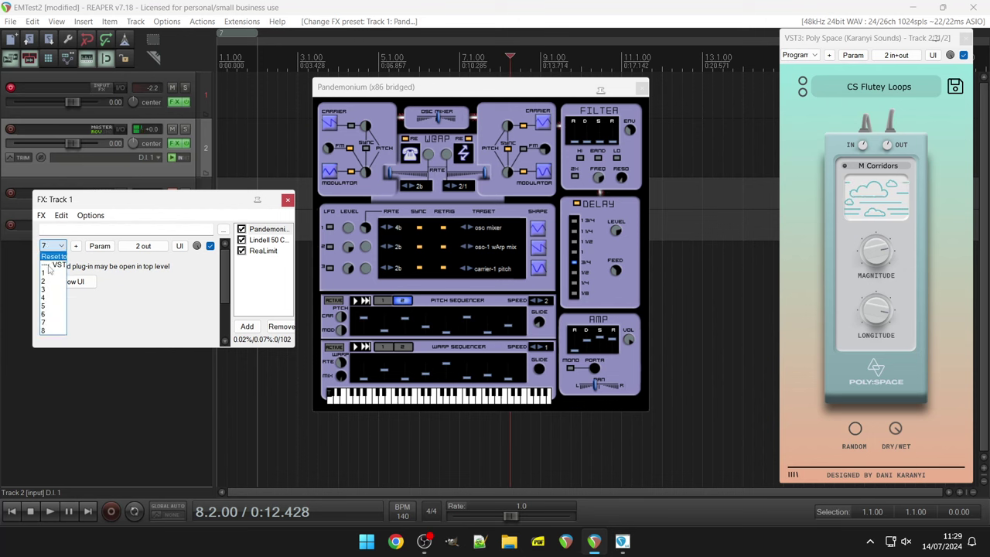
left_click(45, 330)
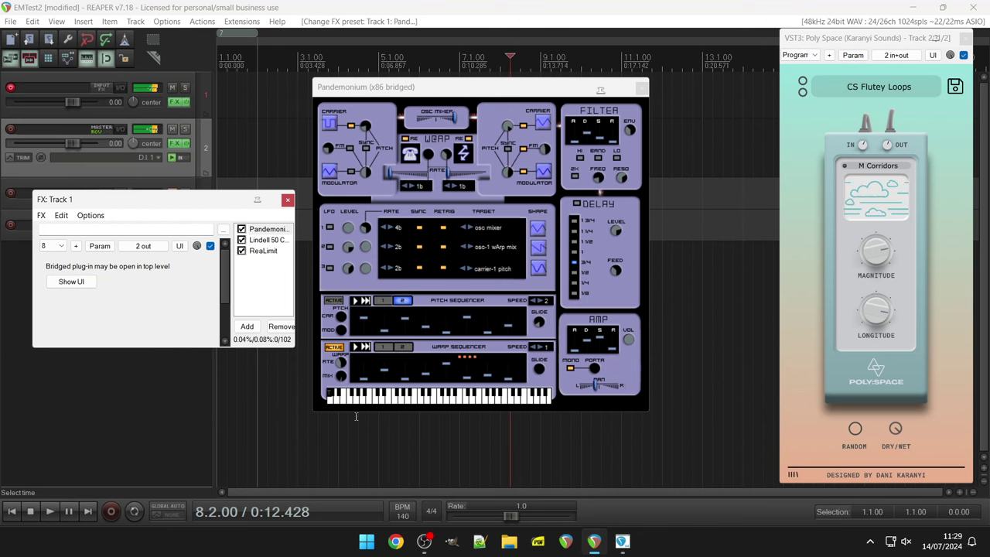
Raise the warp sequencer's glide, and activate the pitch sequencer with option 1
left_click(539, 373)
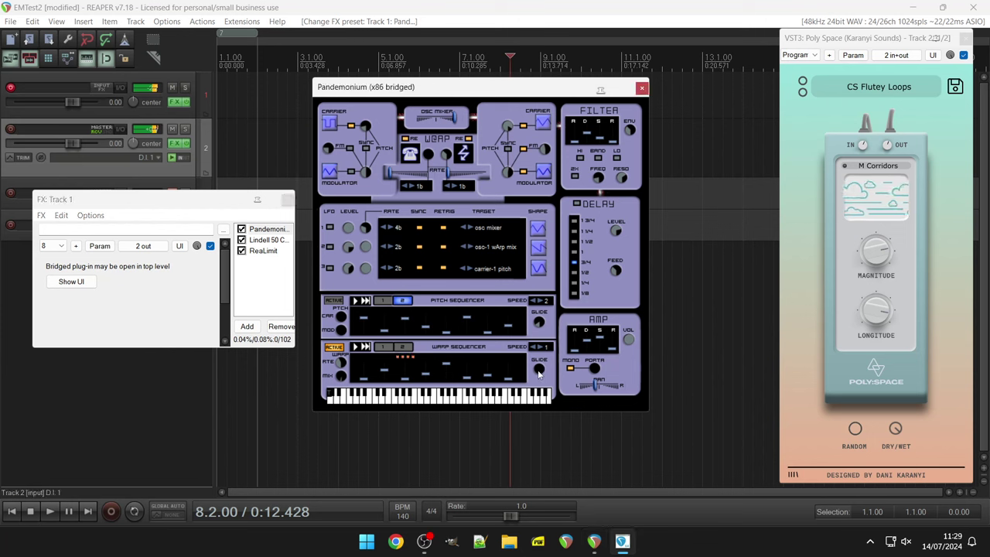
left_click_drag(538, 373, 544, 331)
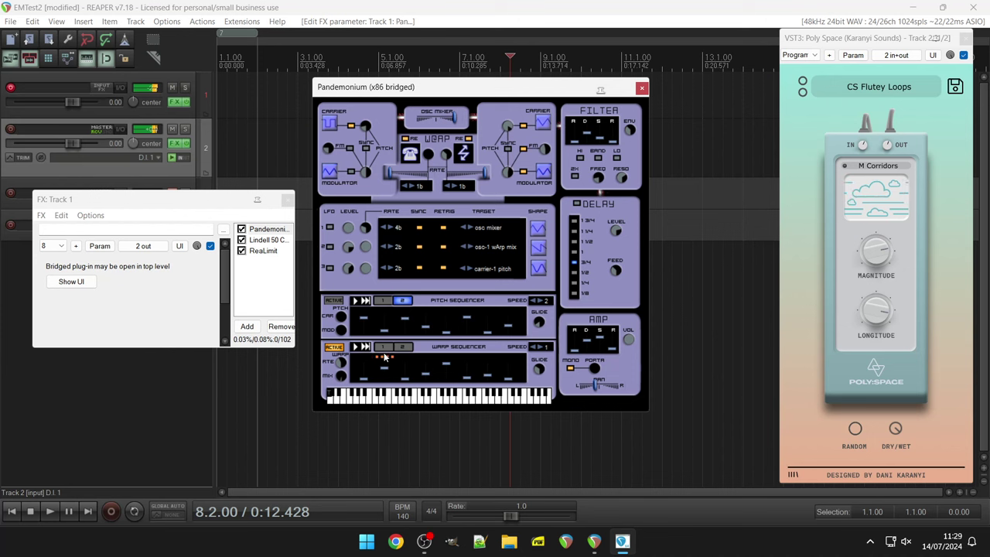
left_click(340, 301)
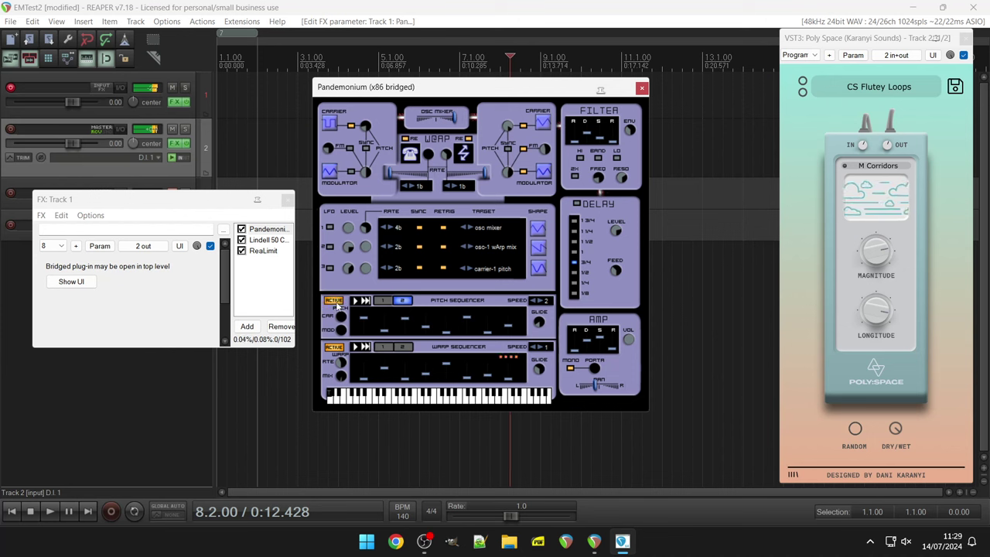
left_click(385, 302)
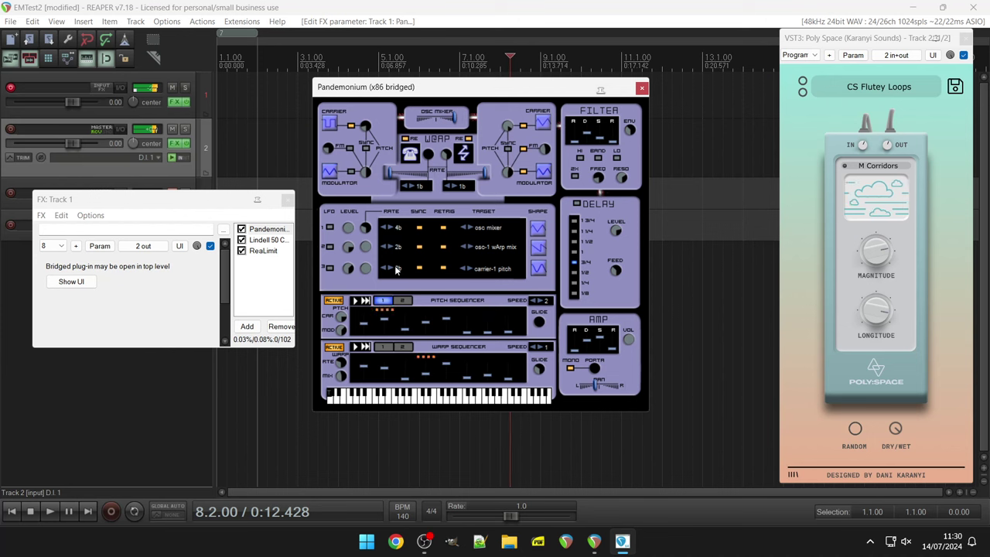
Set the oscillator mixer fully to oscillator 1 and enable the LO filter mode
left_click_drag(455, 117, 417, 118)
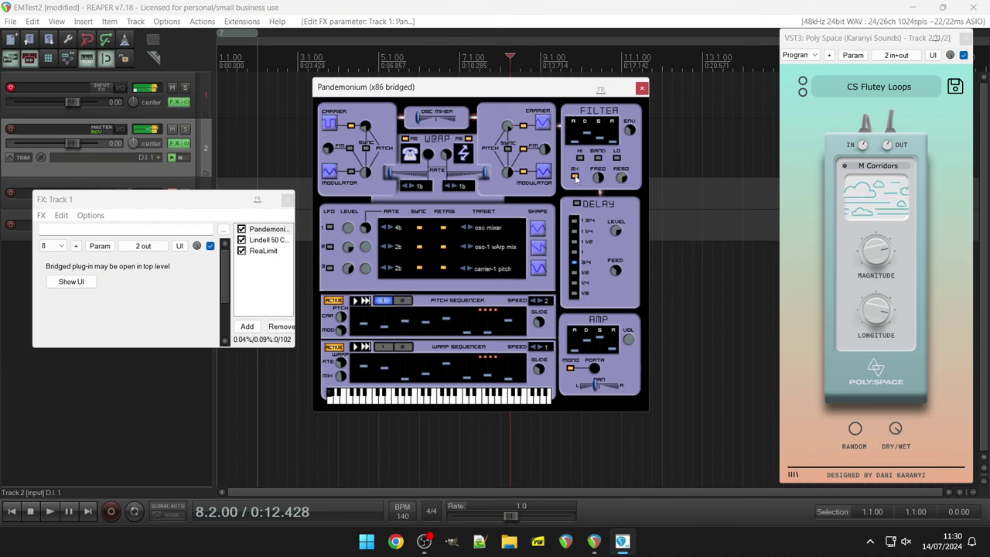
left_click(618, 158)
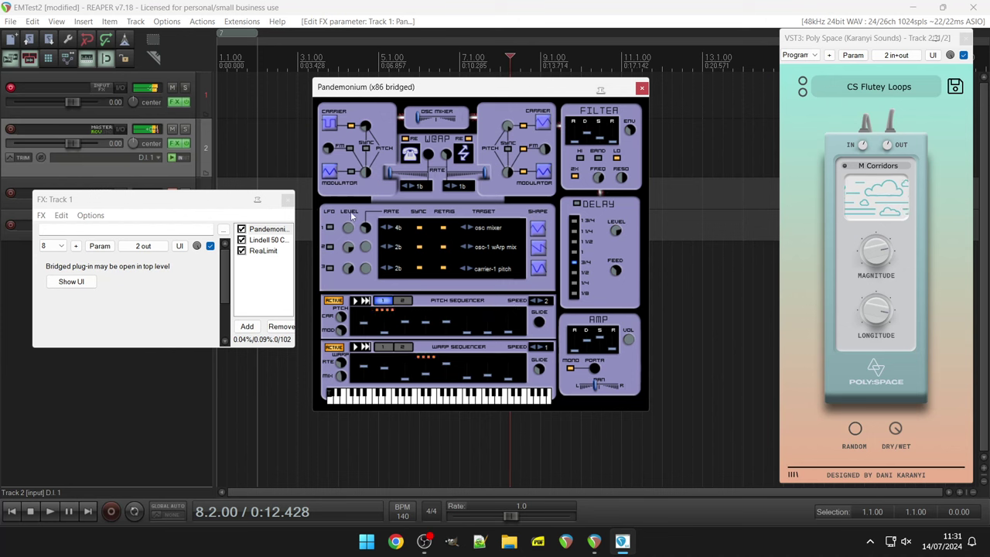
Change oscillator 1's carrier waveform to sawtooth
left_click(335, 124)
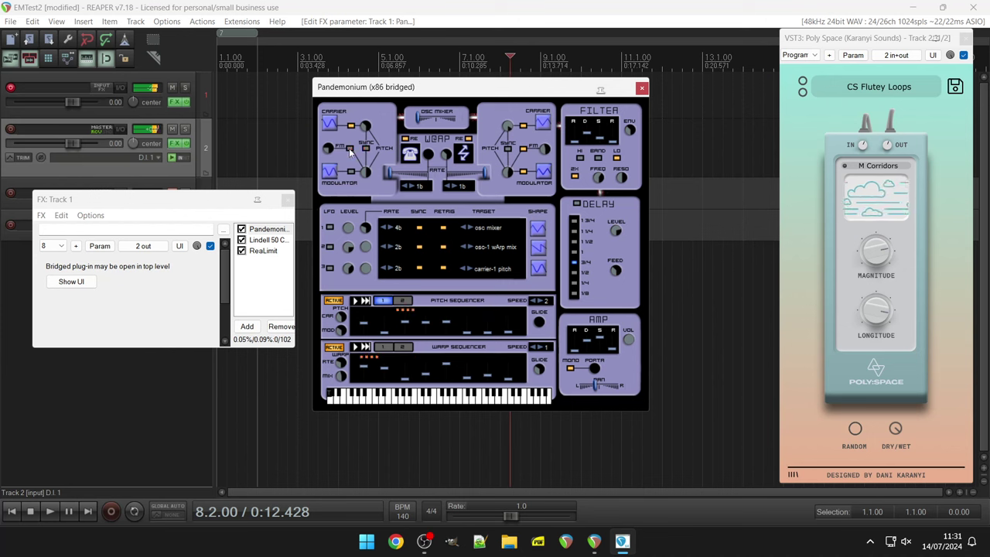
left_click_drag(420, 123, 444, 119)
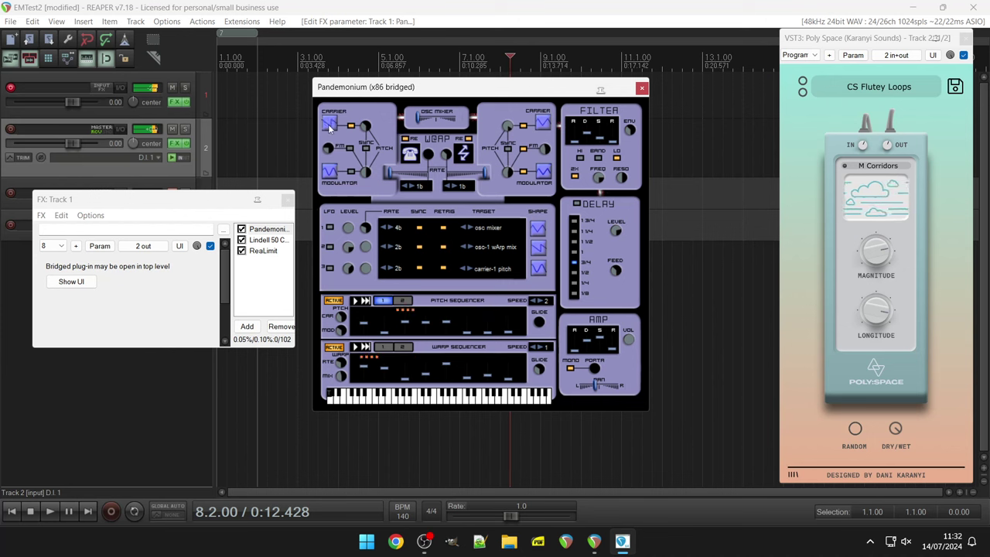
Set oscillator 1's warp to the airplane type with a 2/1 rate, and raise its rate slider slightly
left_click(412, 152)
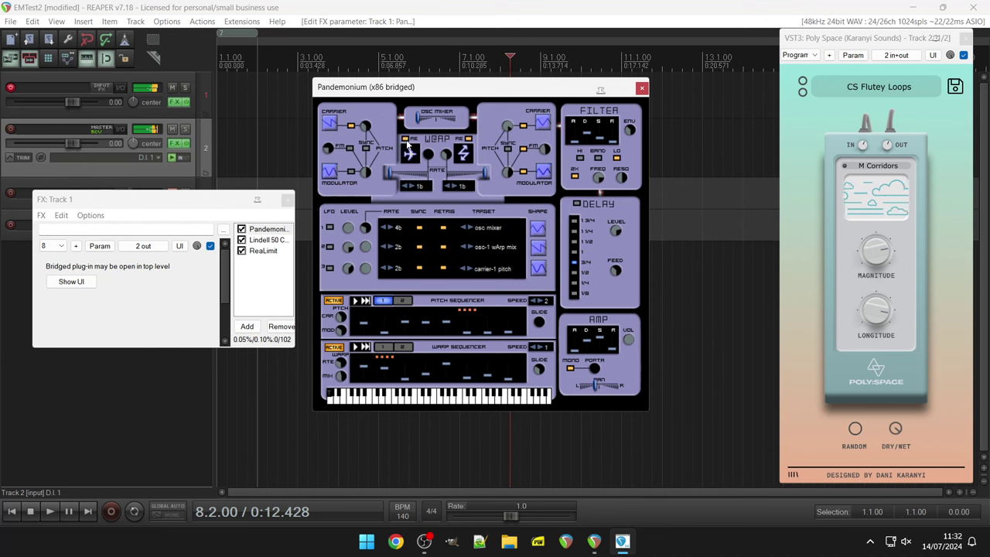
left_click(405, 186)
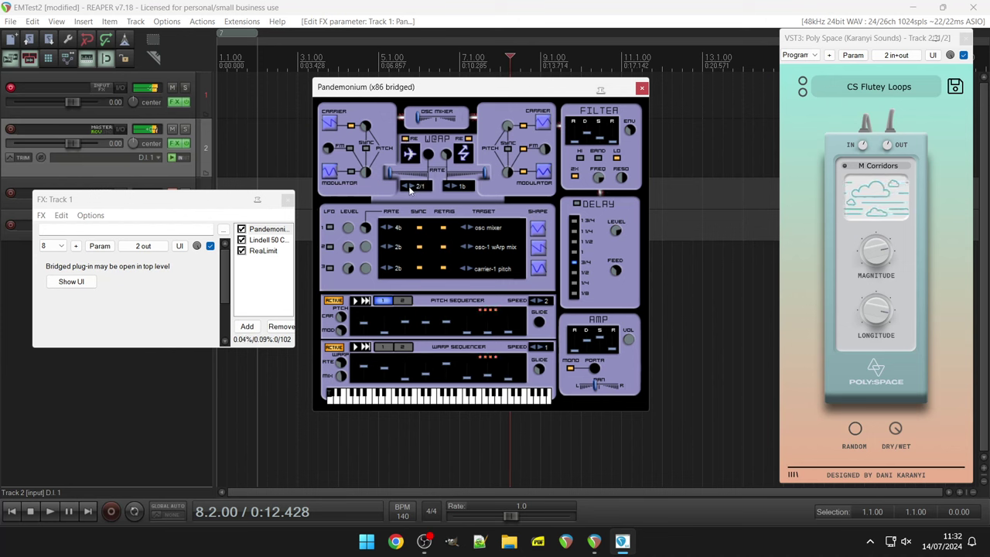
left_click_drag(396, 176, 429, 178)
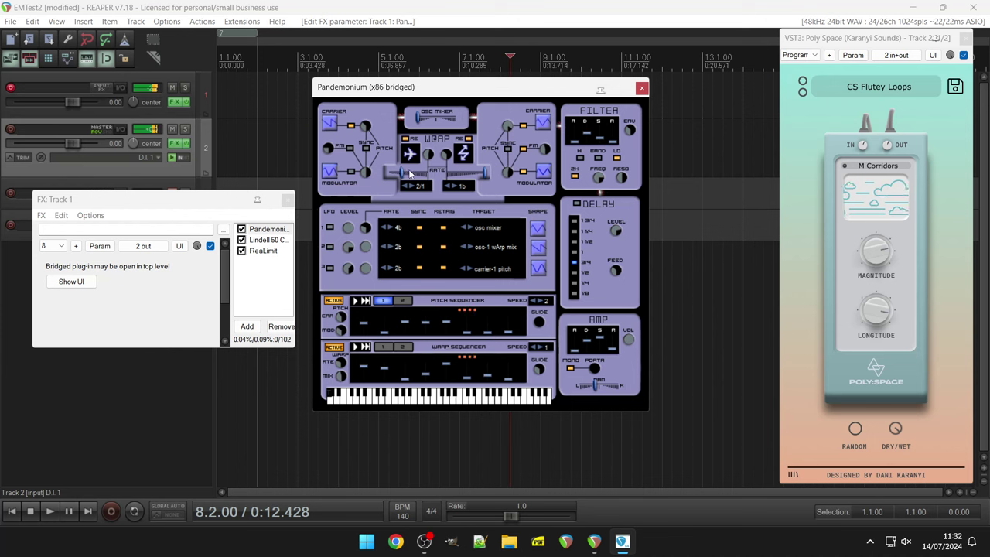
Turn off program 8's pitch and warp sequencers
left_click(335, 302)
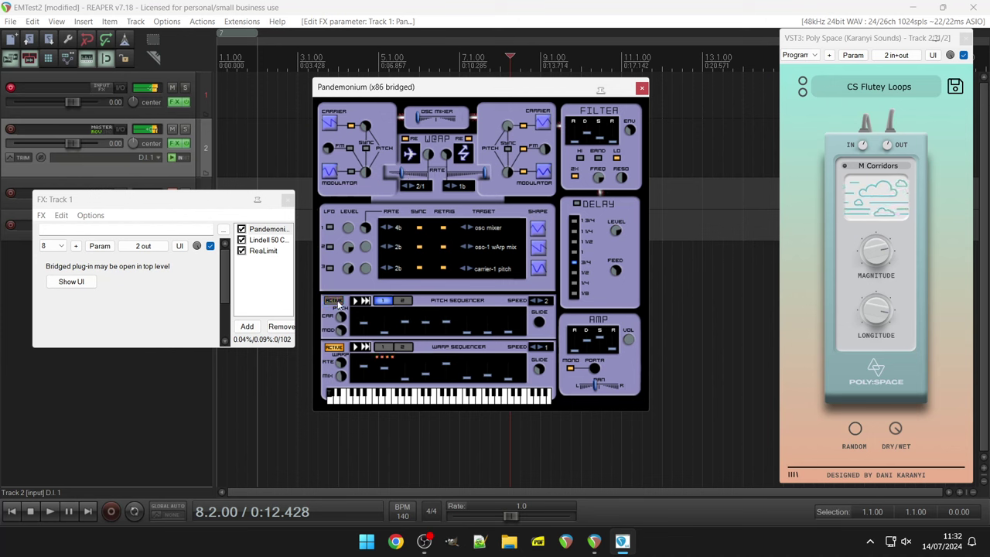
left_click(334, 348)
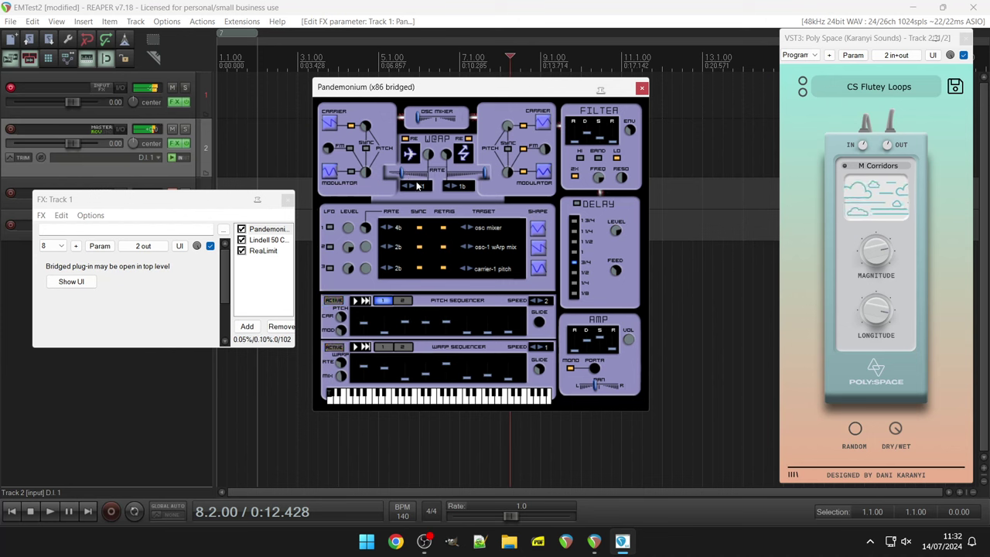